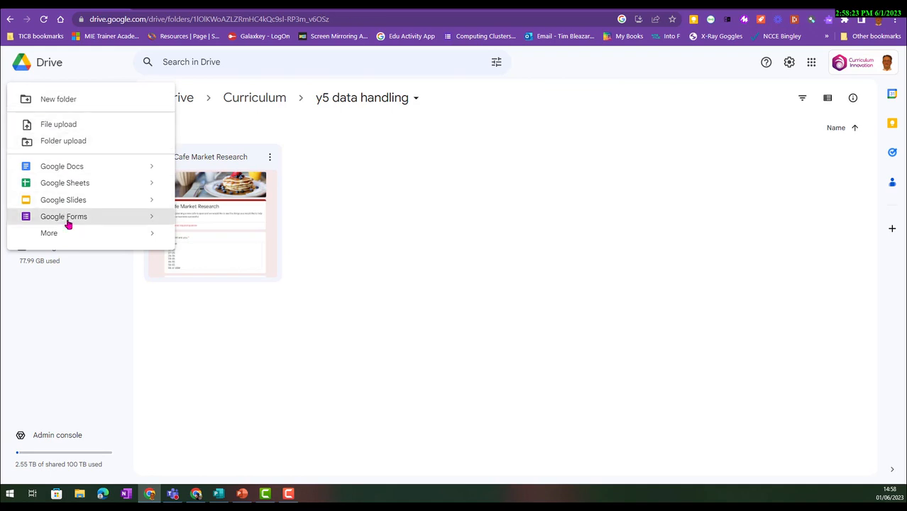
- Create a new Google Form and name its file "Cafe Market Research 2"
click(69, 223)
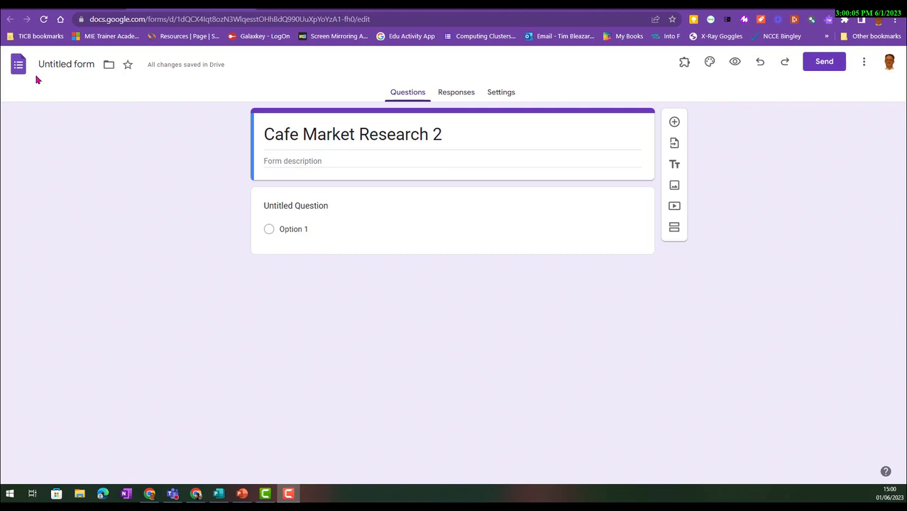
click(59, 64)
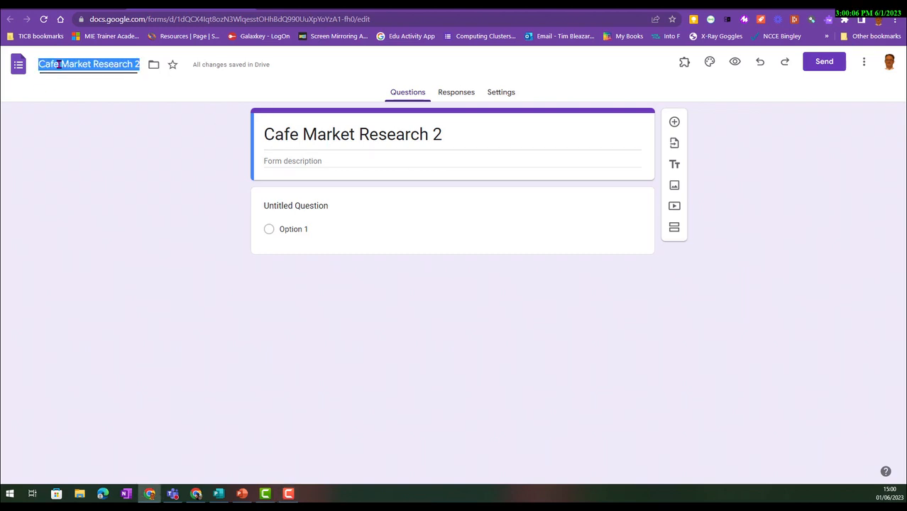
click(141, 157)
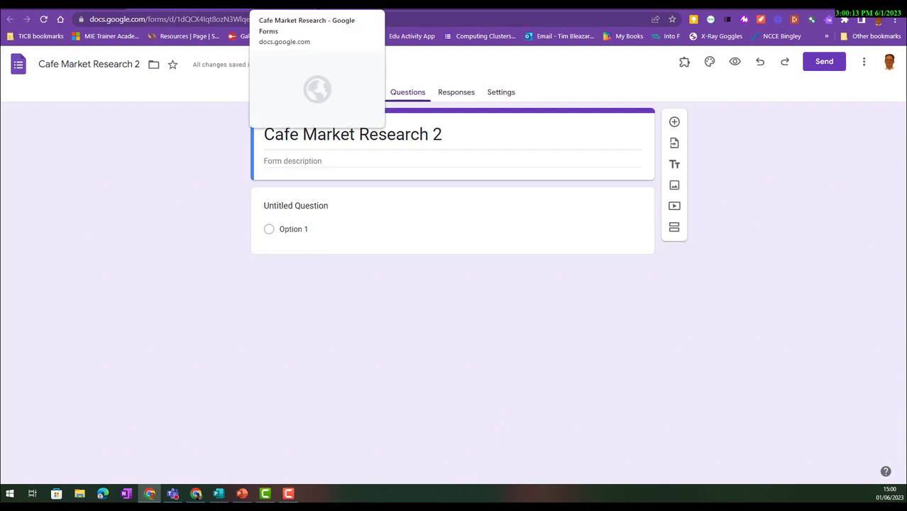
- In the existing Cafe Market Research form, add the missing question mark to the "How old are you" question
click(312, 4)
scroll(511, 291, down, 1)
scroll(508, 287, down, 2)
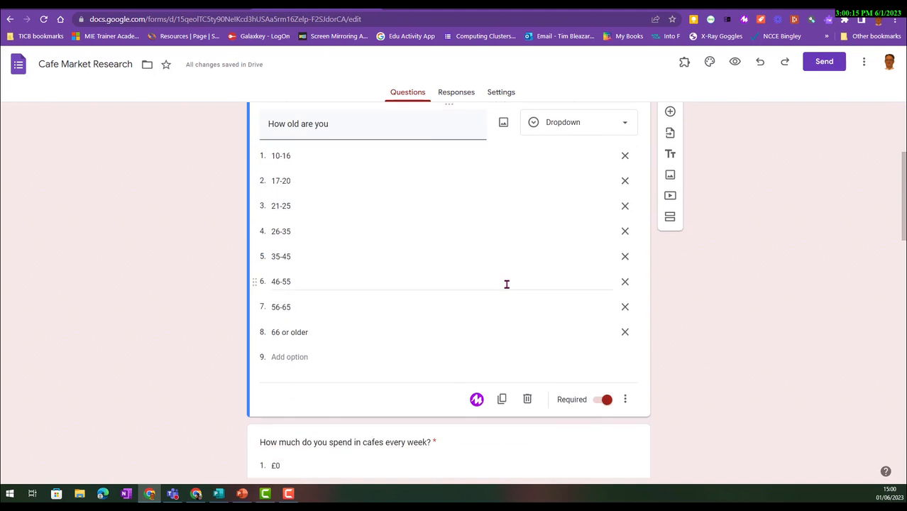
scroll(506, 283, up, 1)
scroll(366, 222, up, 2)
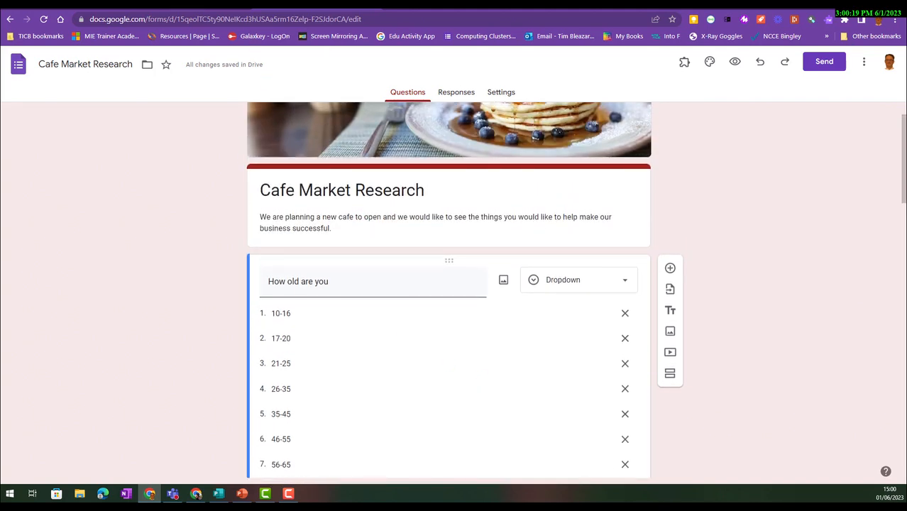
click(192, 4)
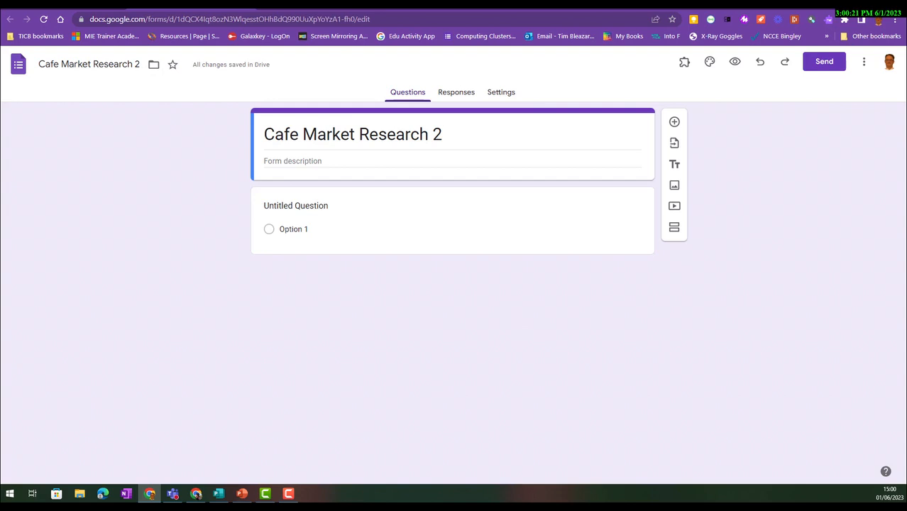
click(352, 3)
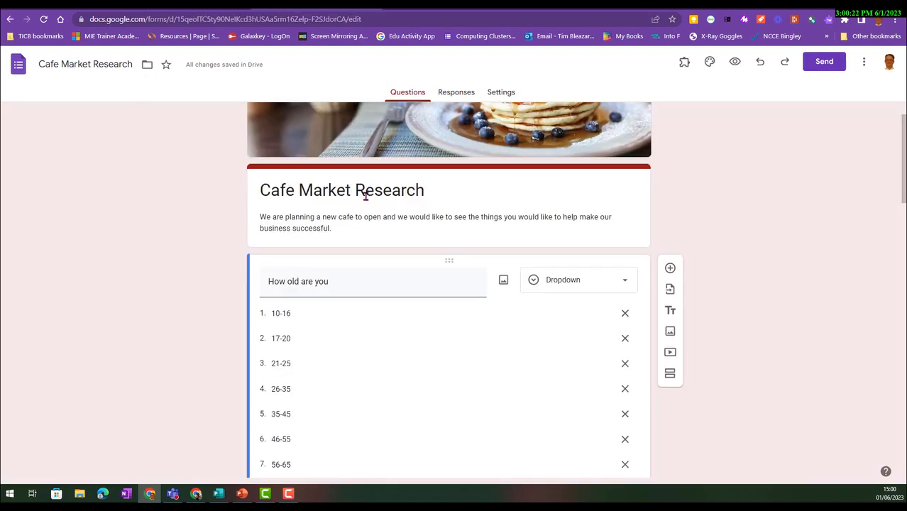
click(348, 284)
click(336, 282)
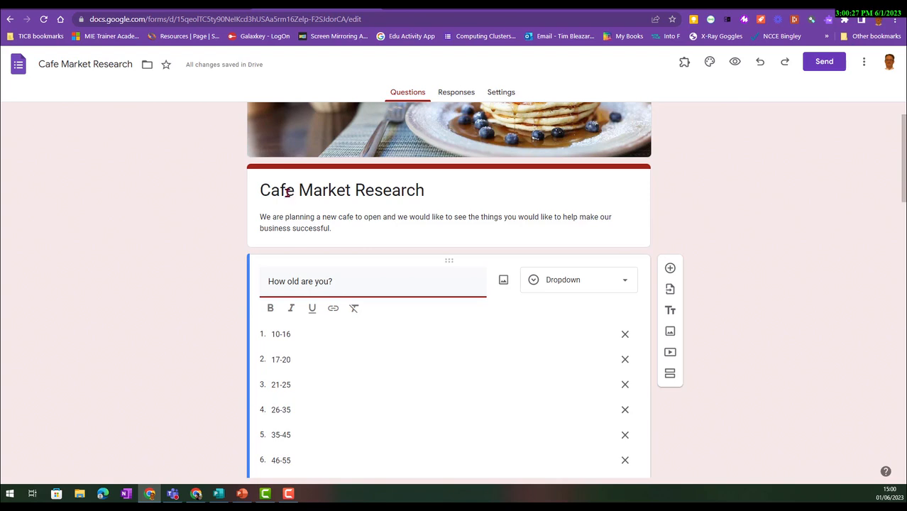
- In the Cafe Market Research 2 form, add a multiple choice question reading "How old are you?"
key(ctrl+Tab)
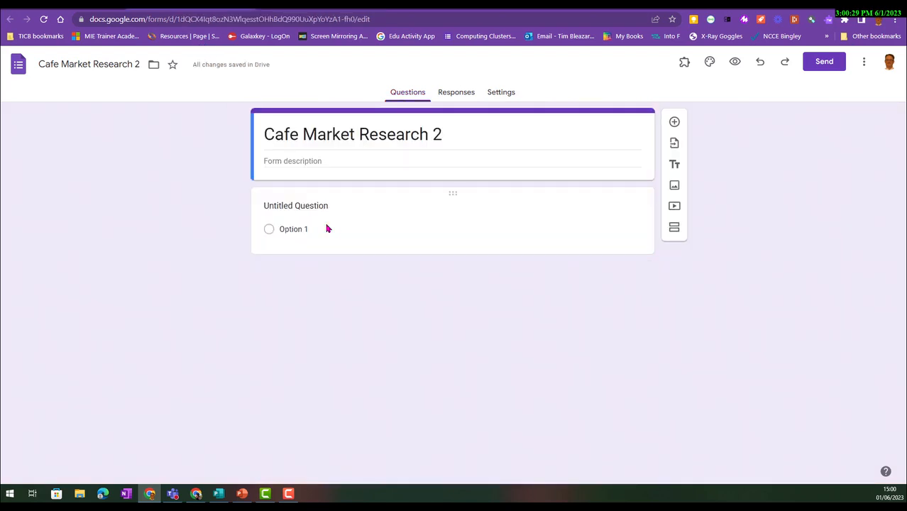
click(673, 124)
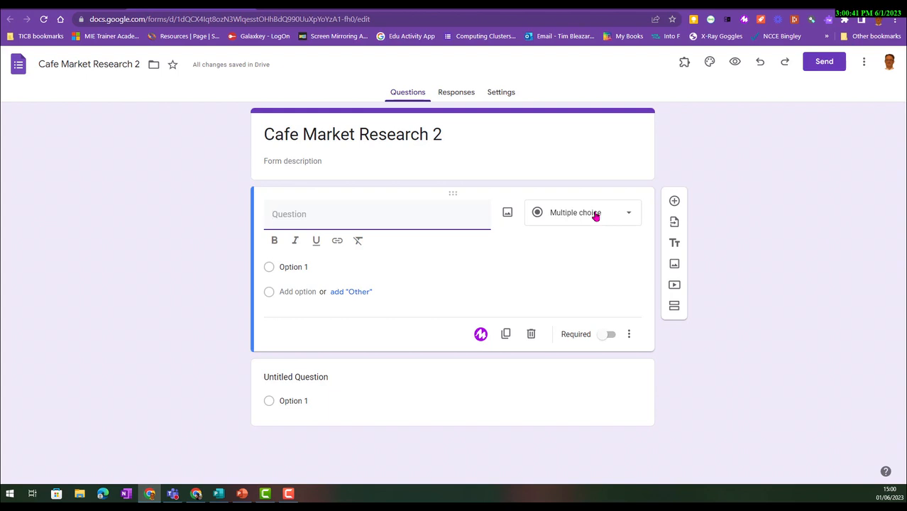
click(296, 266)
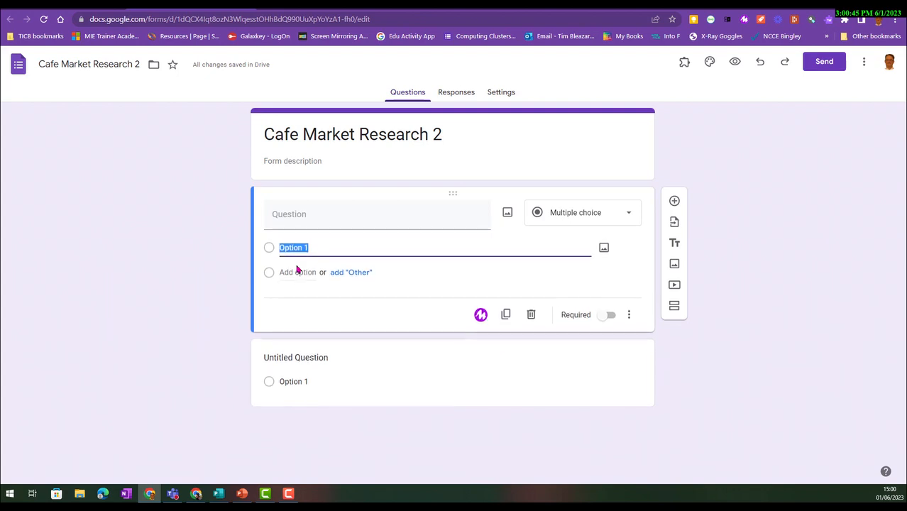
click(293, 216)
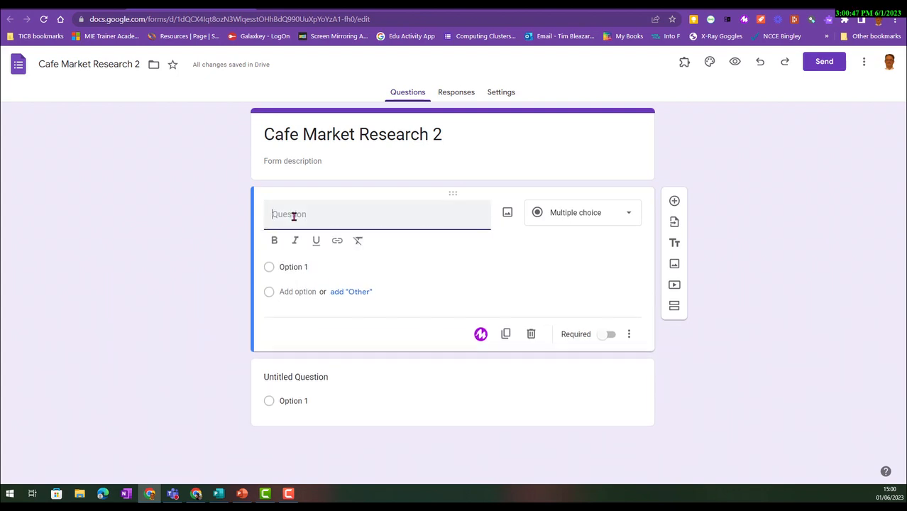
text(How old are you?)
- Enter "10-15" and "16-20" as the age question's answer options and make the question required
click(298, 267)
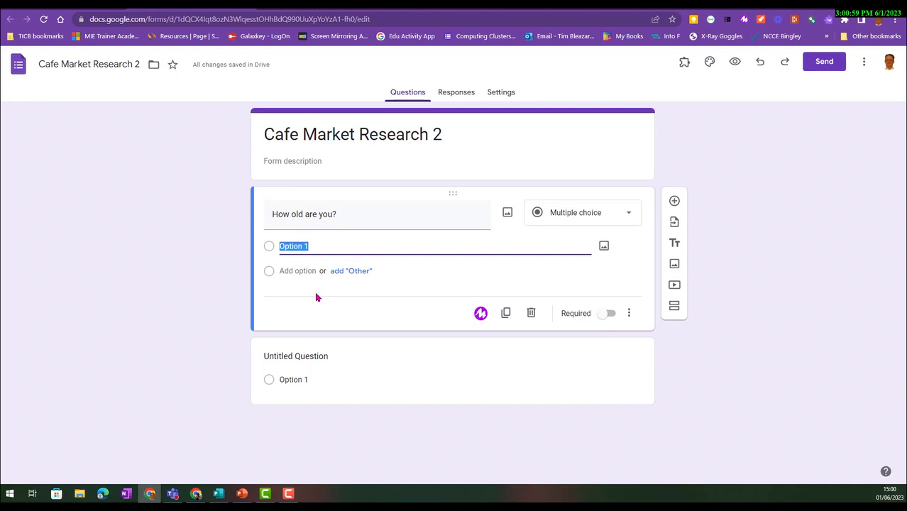
text(10)
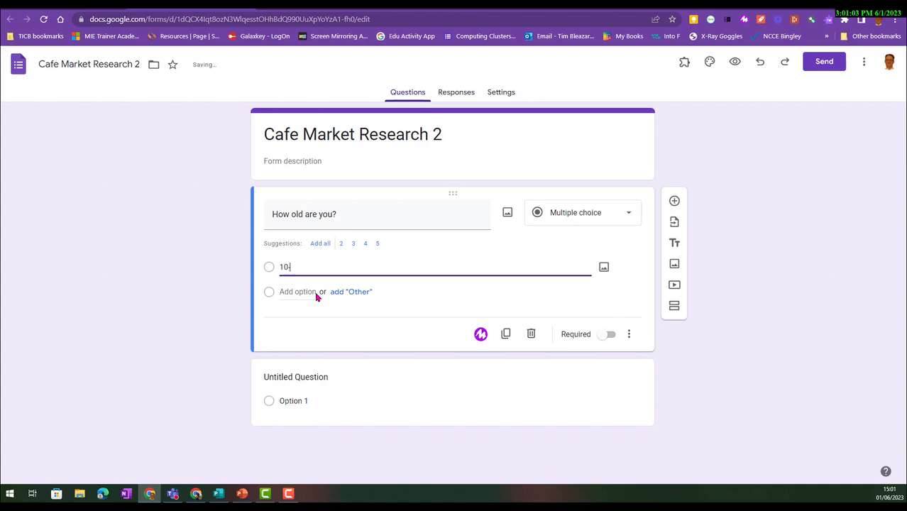
text(-15)
click(296, 291)
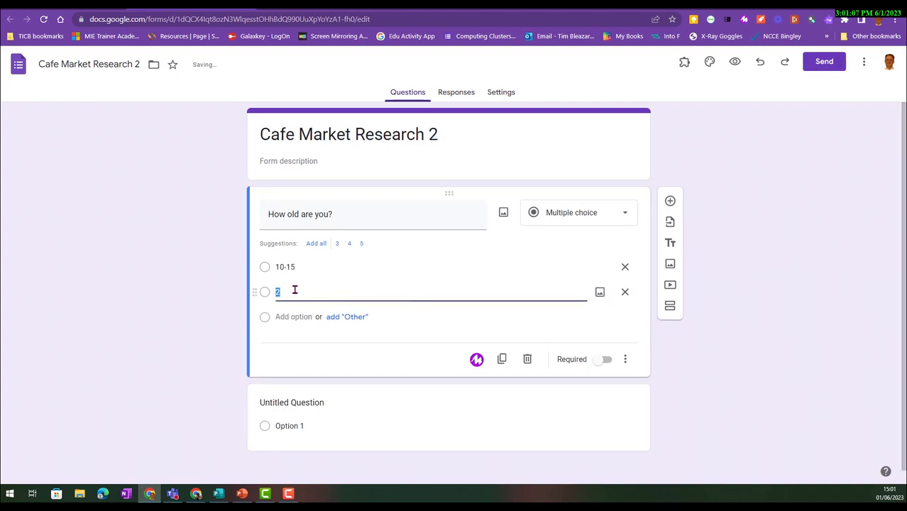
text(16)
text(/20)
key(Left)
key(Left)
key(BackSpace)
text(-)
click(604, 361)
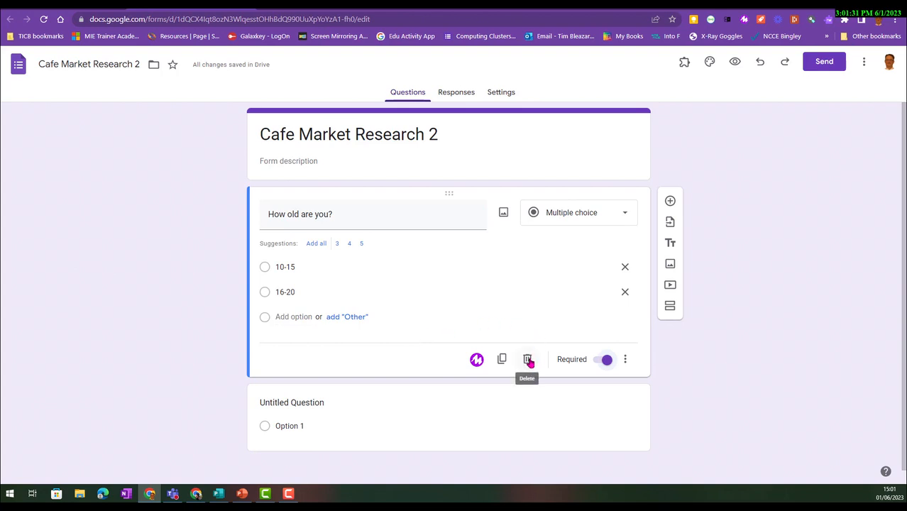
- Examine the age, weekly spending, allergy and likely purchase questions in the existing Cafe Market Research form
click(323, 5)
scroll(403, 268, down, 2)
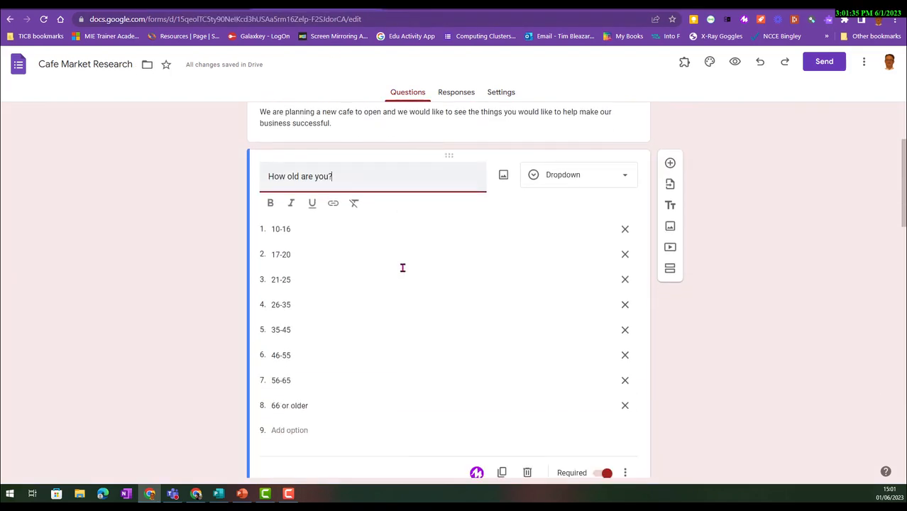
scroll(324, 253, down, 1)
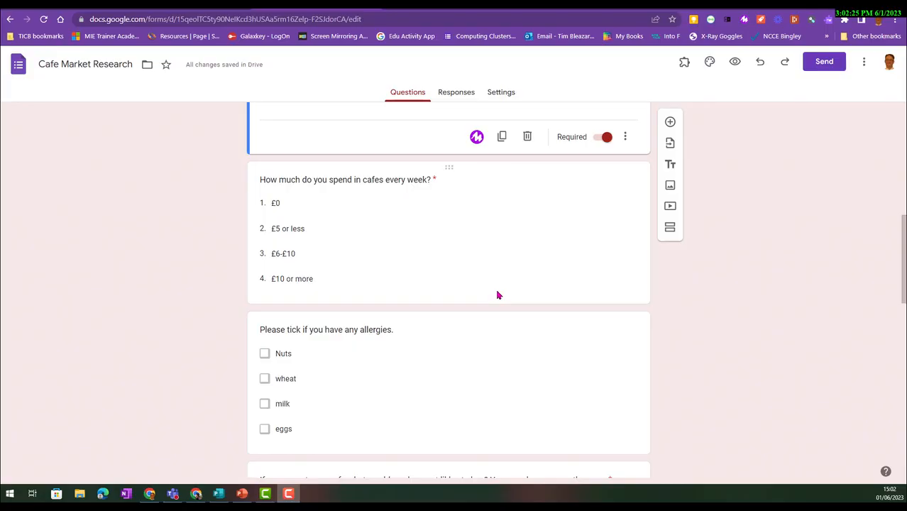
scroll(497, 295, up, 5)
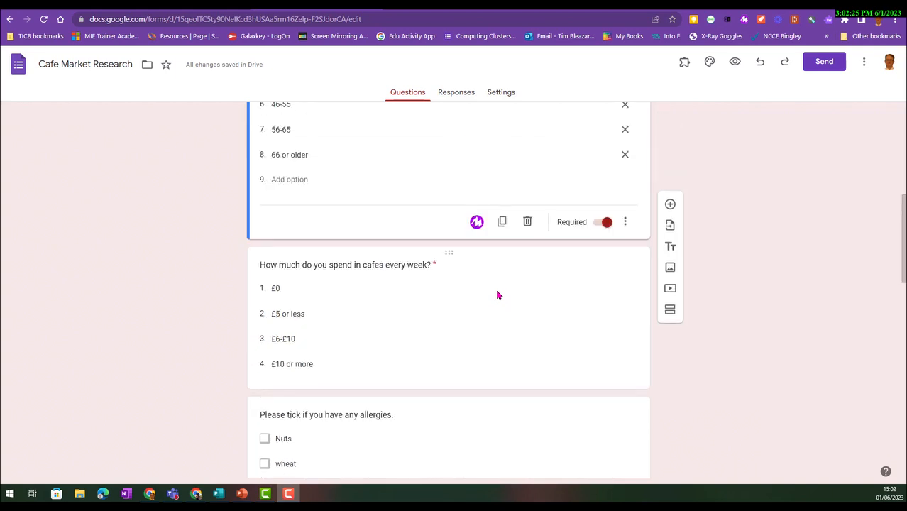
scroll(497, 296, down, 3)
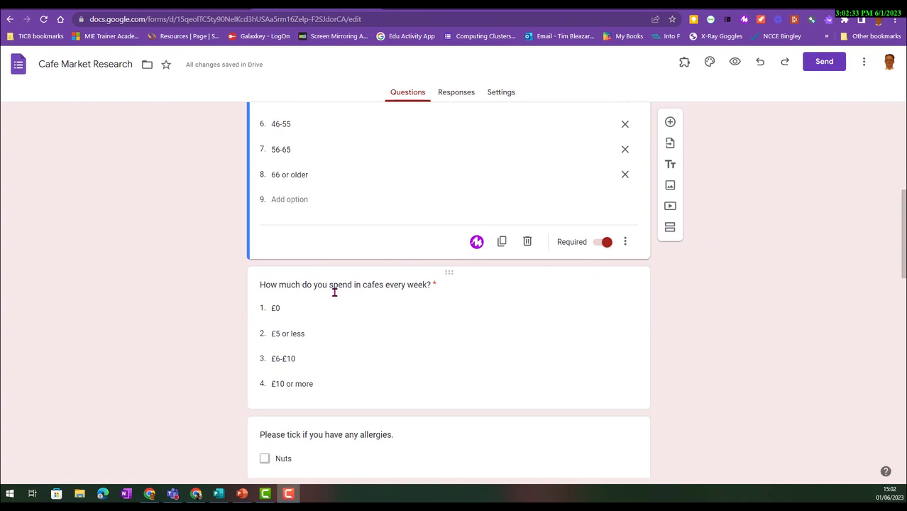
click(415, 287)
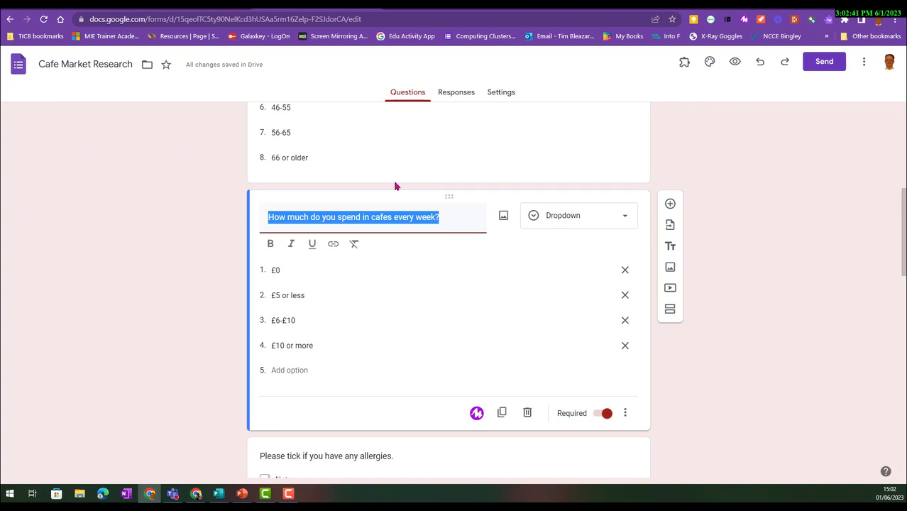
scroll(395, 183, up, 2)
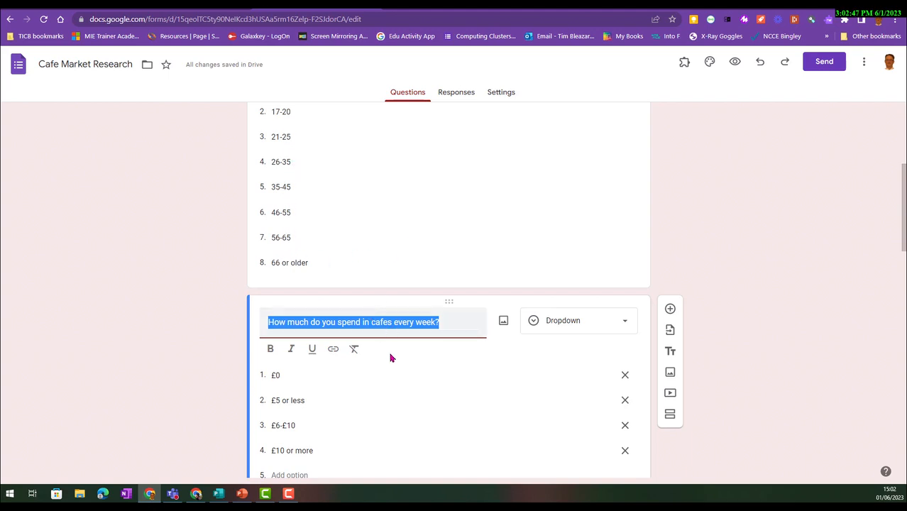
scroll(391, 356, down, 2)
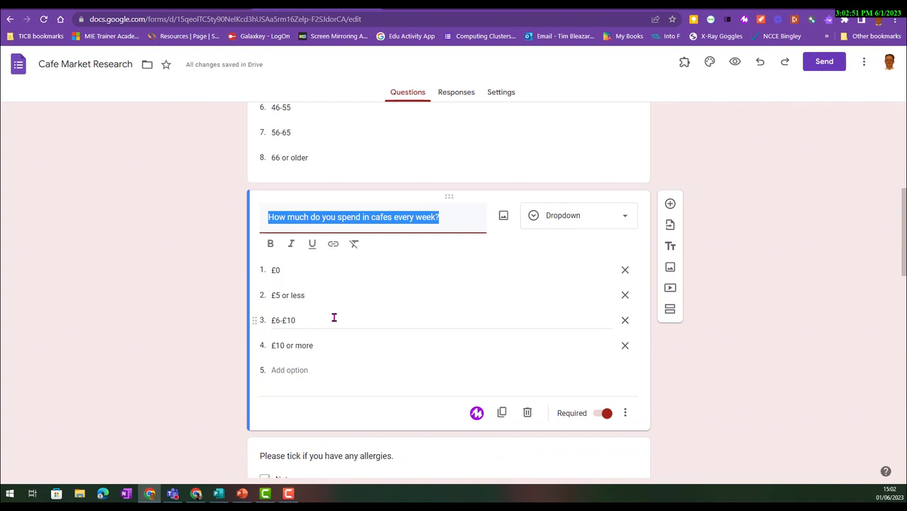
scroll(333, 318, down, 5)
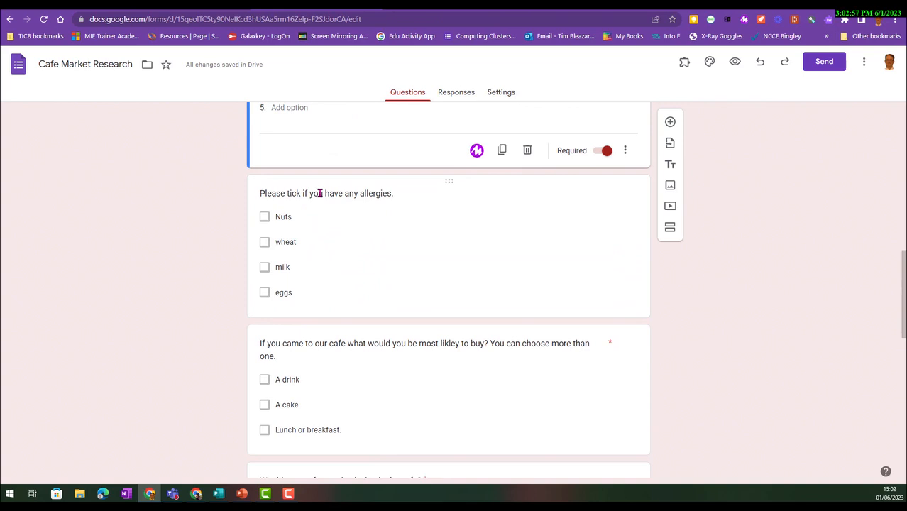
click(319, 193)
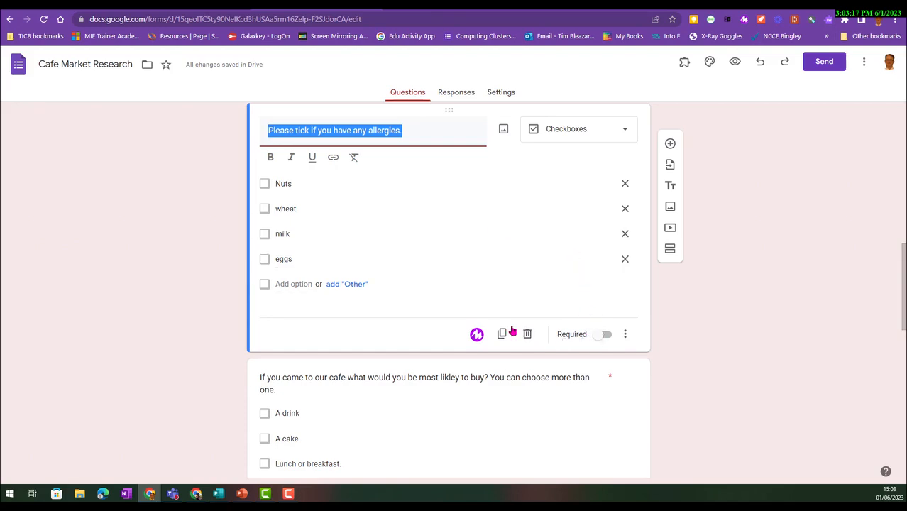
scroll(372, 332, down, 2)
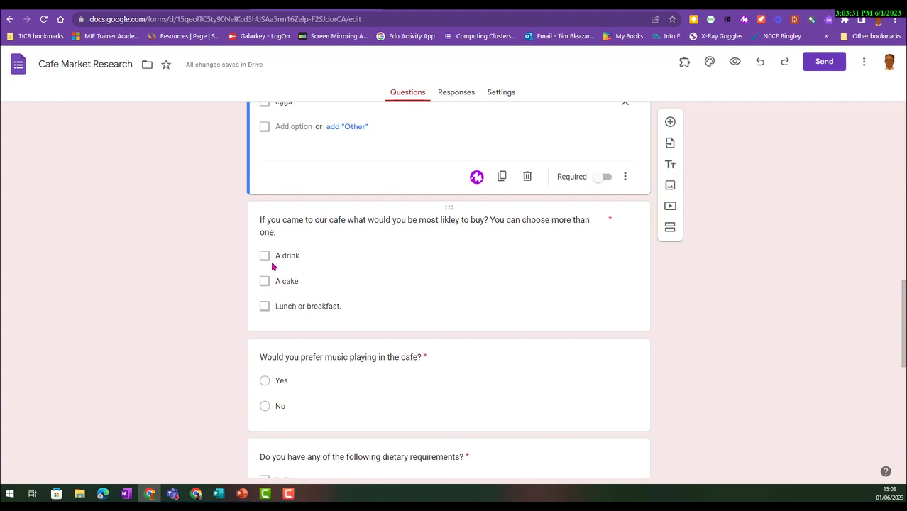
scroll(266, 298, down, 2)
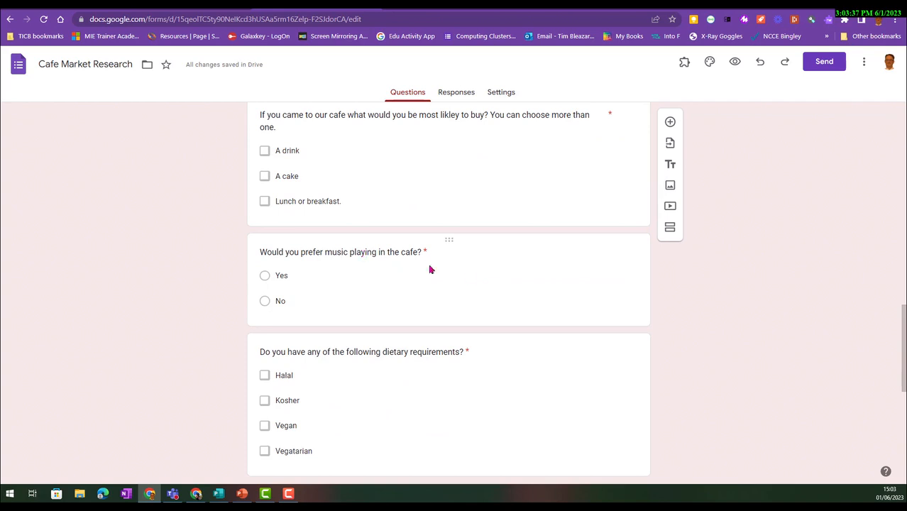
- Move the "Would you prefer music playing in the cafe?" question above the question about what customers would most likely buy
click(470, 276)
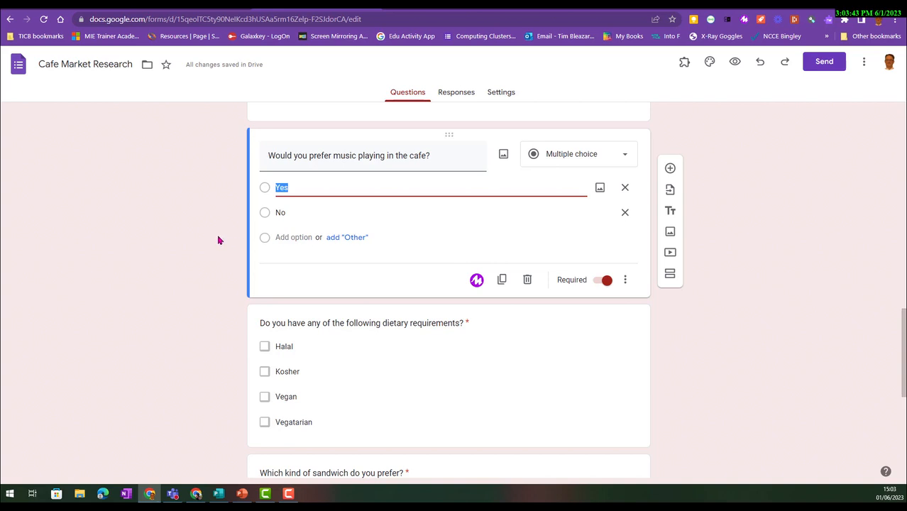
scroll(214, 233, up, 1)
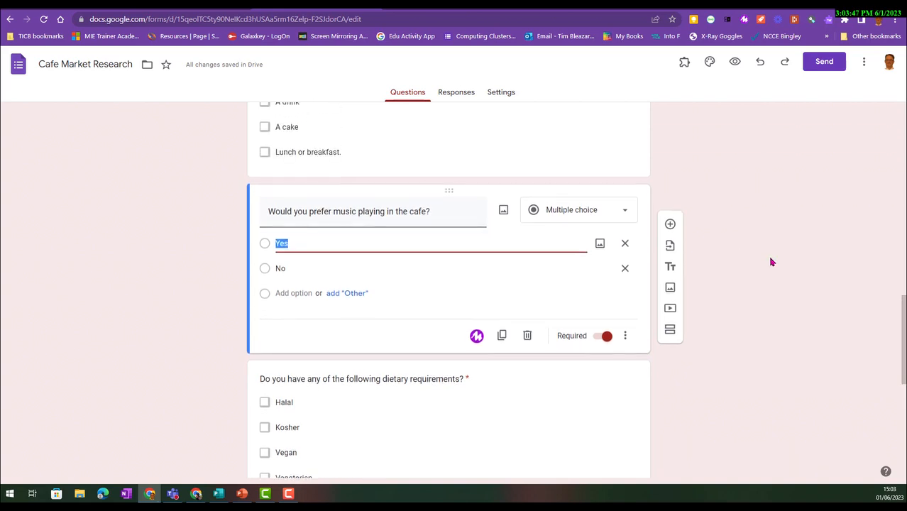
scroll(771, 261, up, 3)
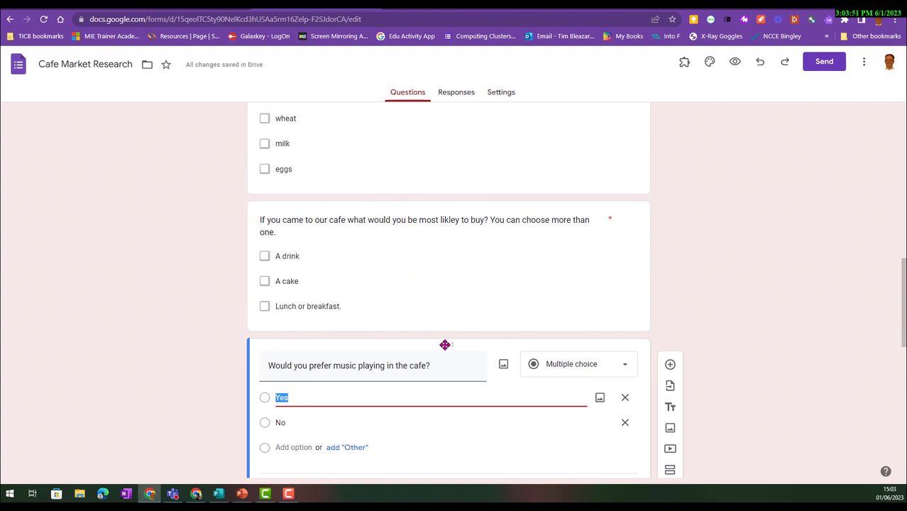
drag(450, 343, 449, 251)
- Examine the dietary requirements question's checkbox options and the sandwich question's picture options further down the form
scroll(230, 306, down, 3)
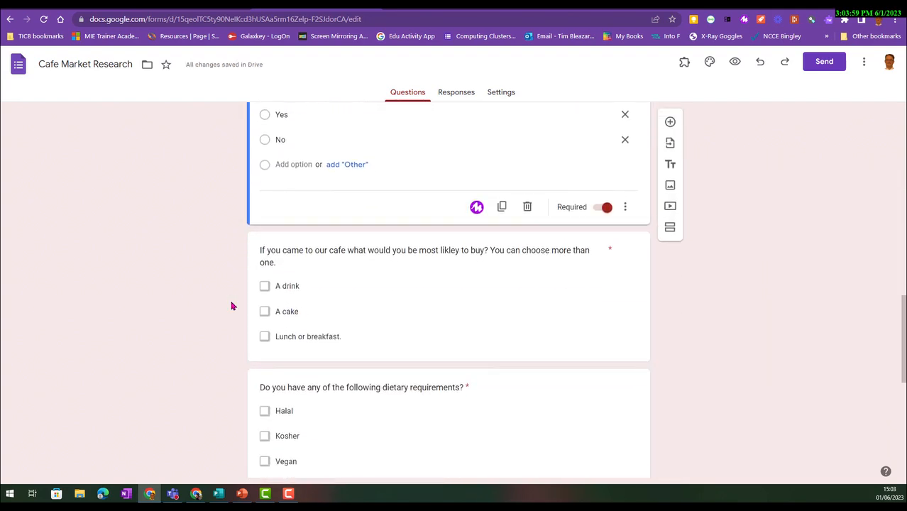
scroll(230, 305, down, 2)
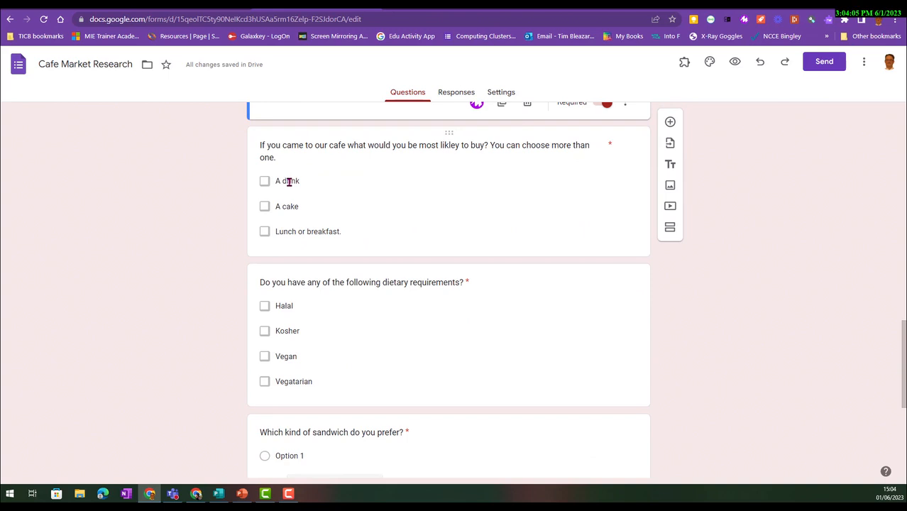
scroll(288, 181, down, 2)
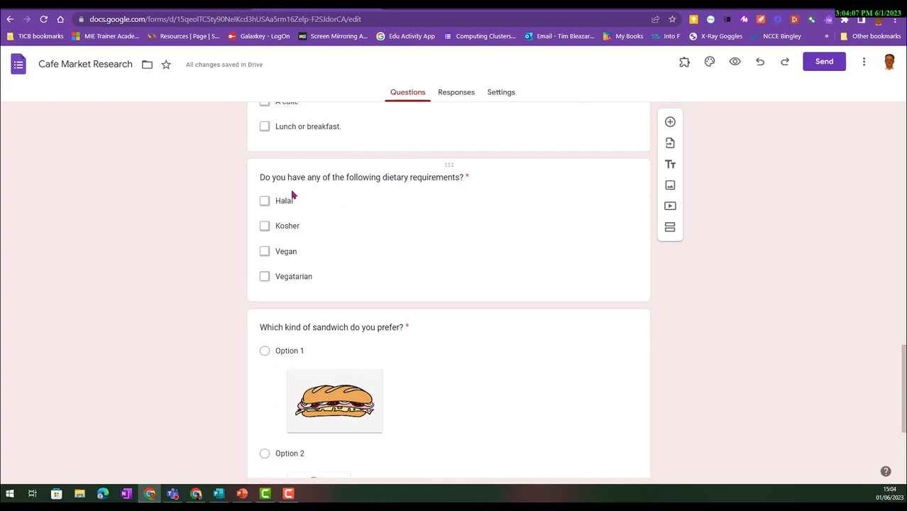
click(439, 211)
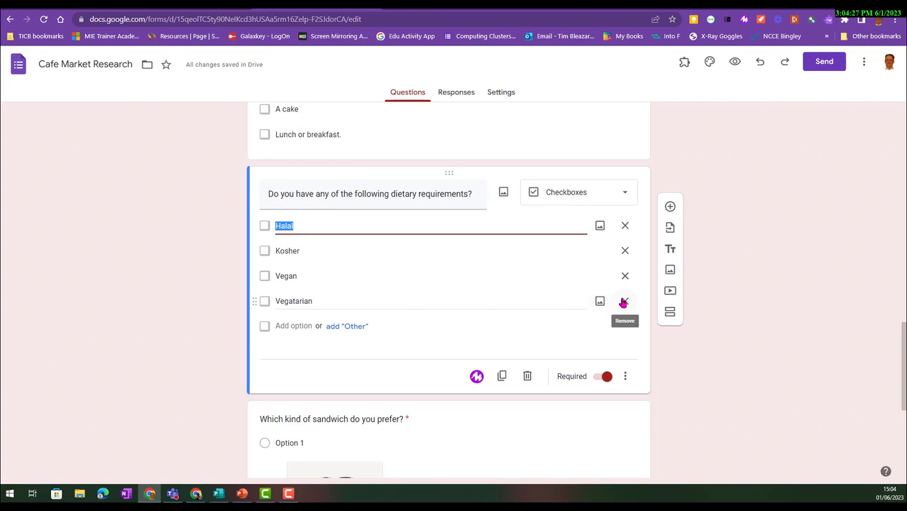
click(200, 277)
scroll(200, 277, down, 5)
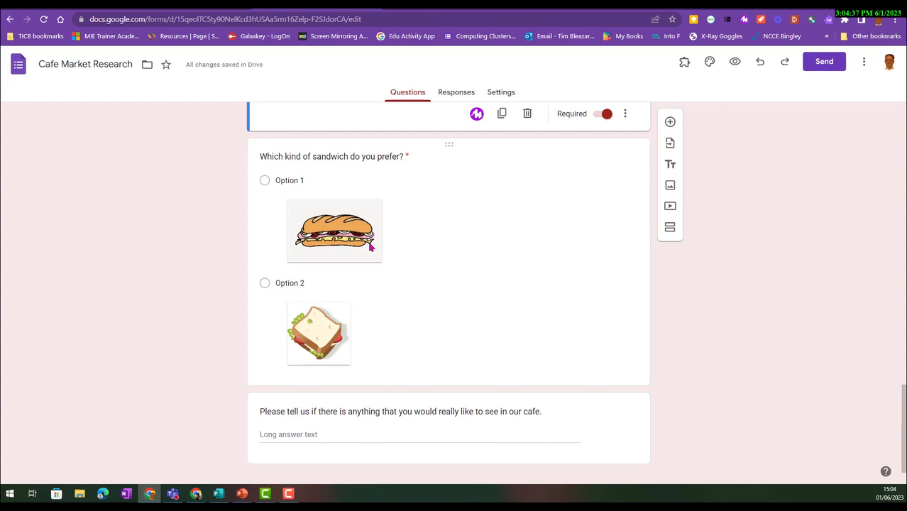
- Add a third option to the sandwich preference question and search Google Images for "sandwich" to illustrate it
click(349, 166)
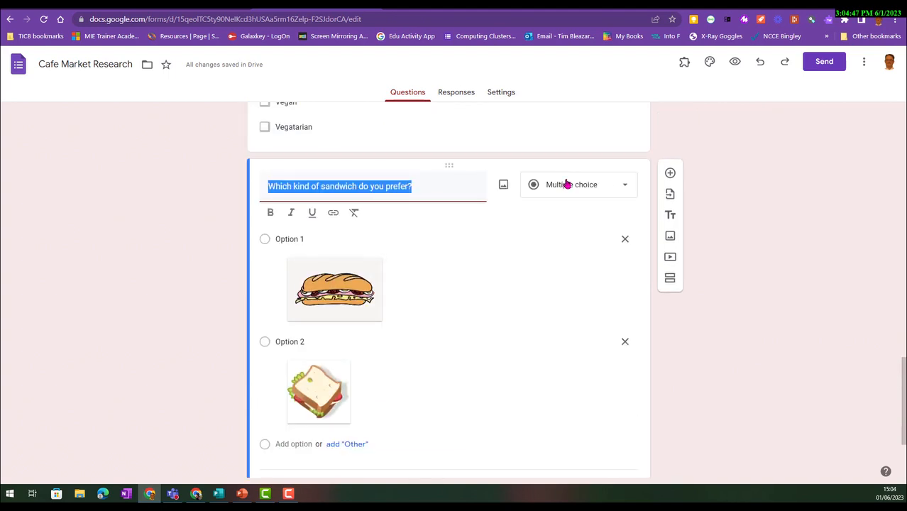
scroll(565, 184, down, 3)
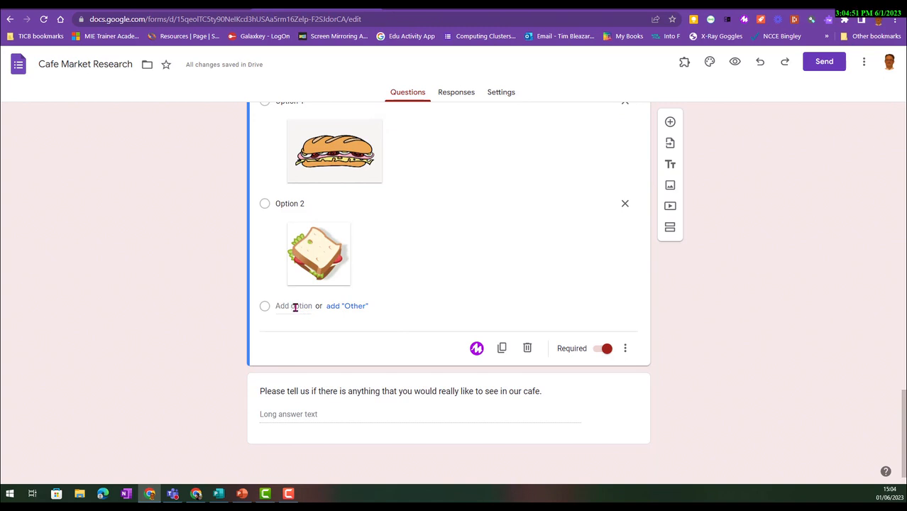
click(295, 306)
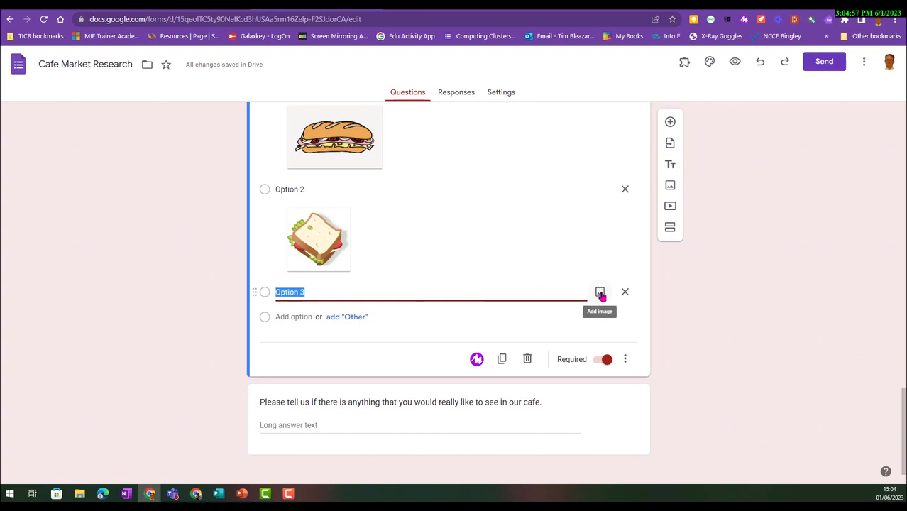
click(600, 293)
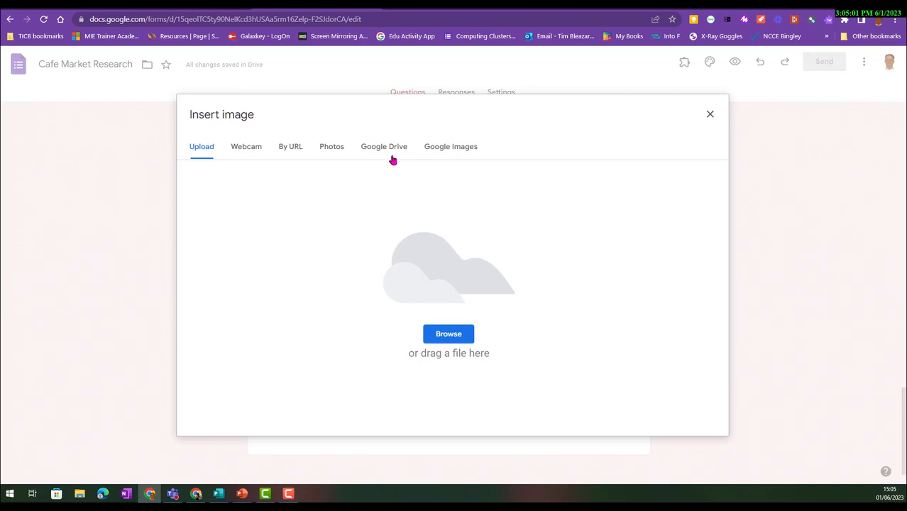
click(436, 147)
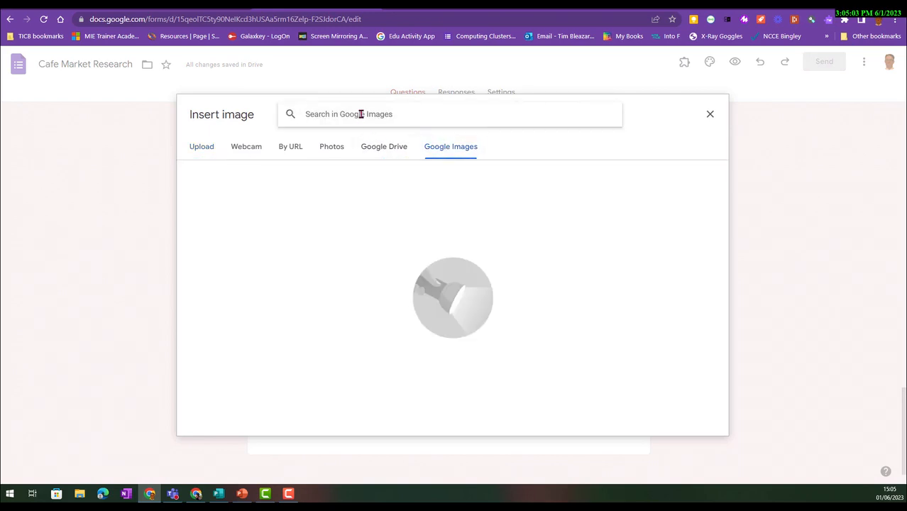
text(sandwich)
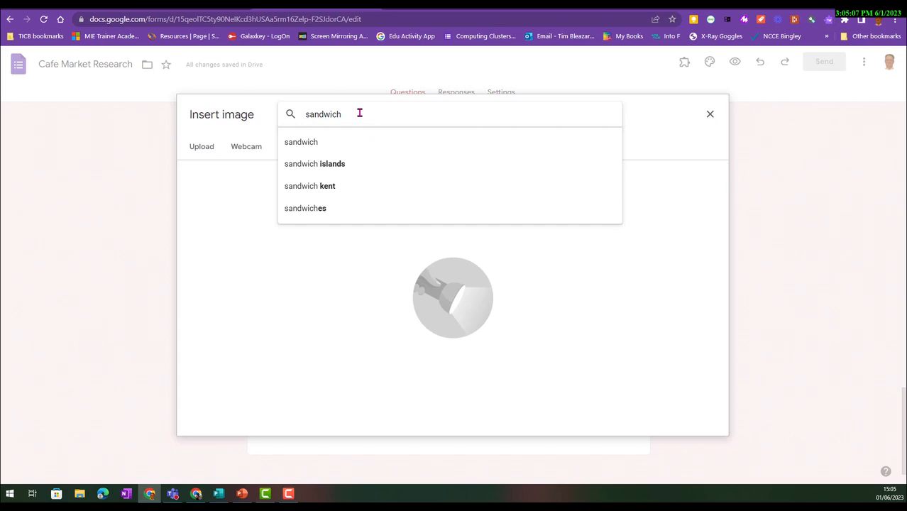
key(Return)
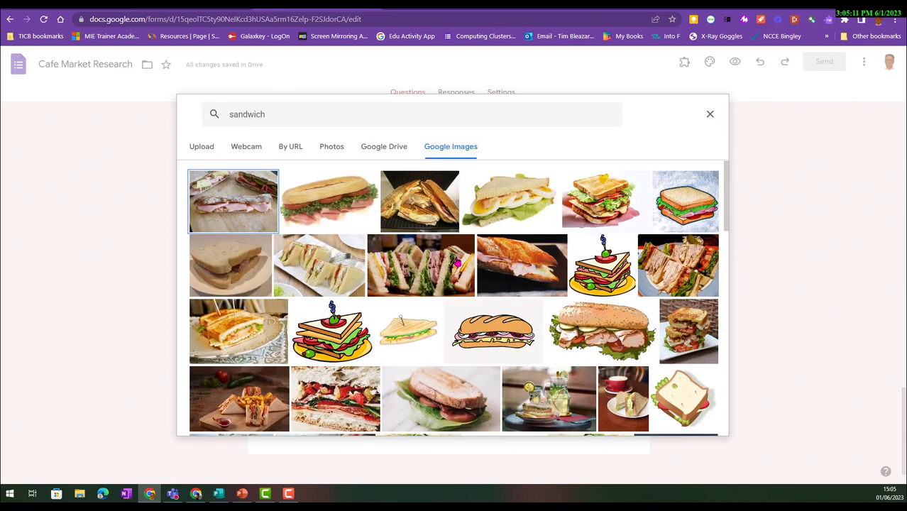
- Insert the picture of a toasted sandwich cut in half on a white plate as the third option's image
scroll(458, 262, down, 2)
scroll(458, 261, up, 1)
scroll(671, 244, down, 2)
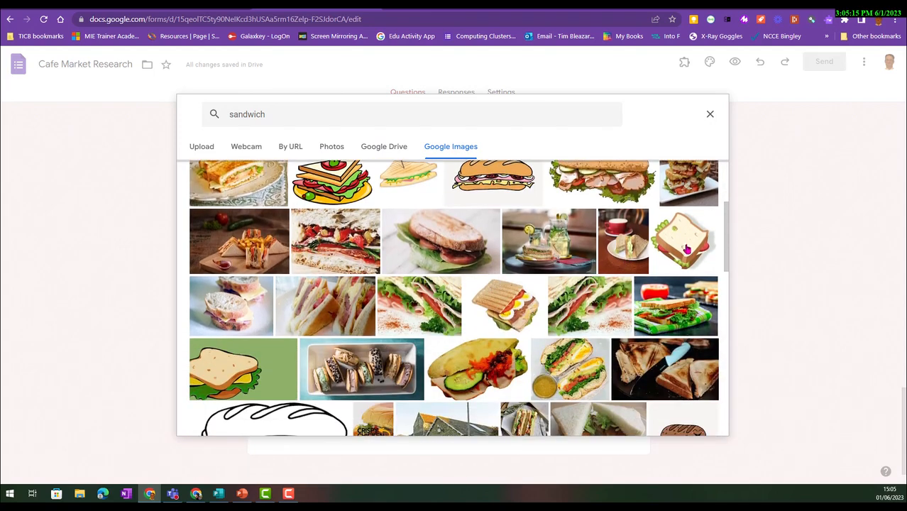
scroll(670, 248, down, 2)
scroll(671, 248, down, 3)
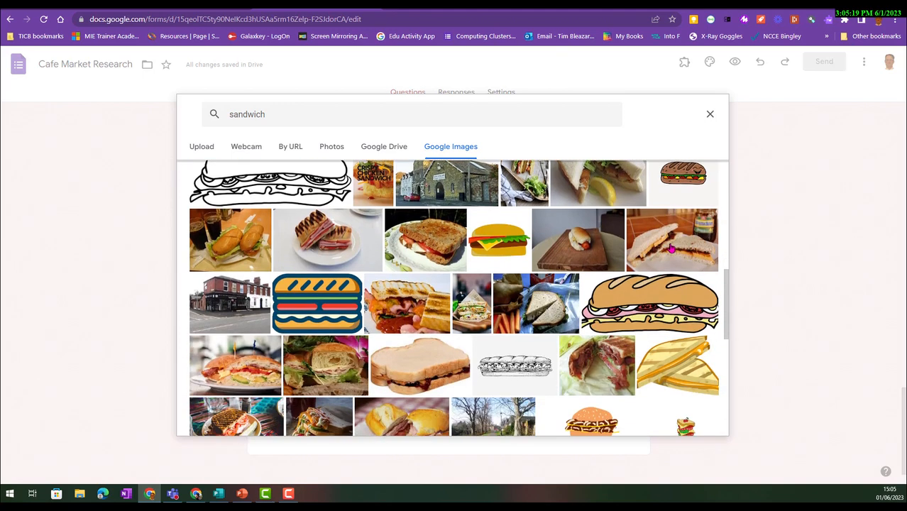
click(305, 243)
click(694, 420)
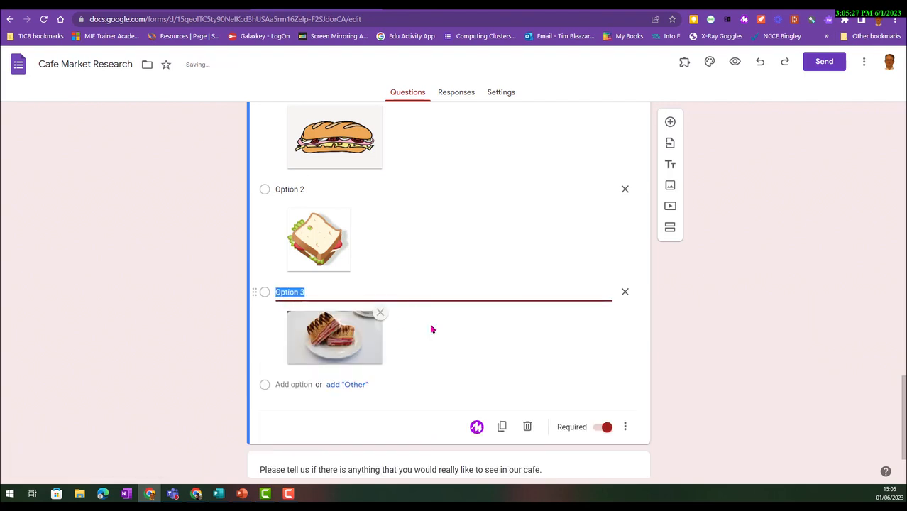
- Review the form's questions and examine the question type choices for the final question about what people would like to see
click(183, 324)
scroll(188, 323, up, 5)
scroll(191, 322, up, 10)
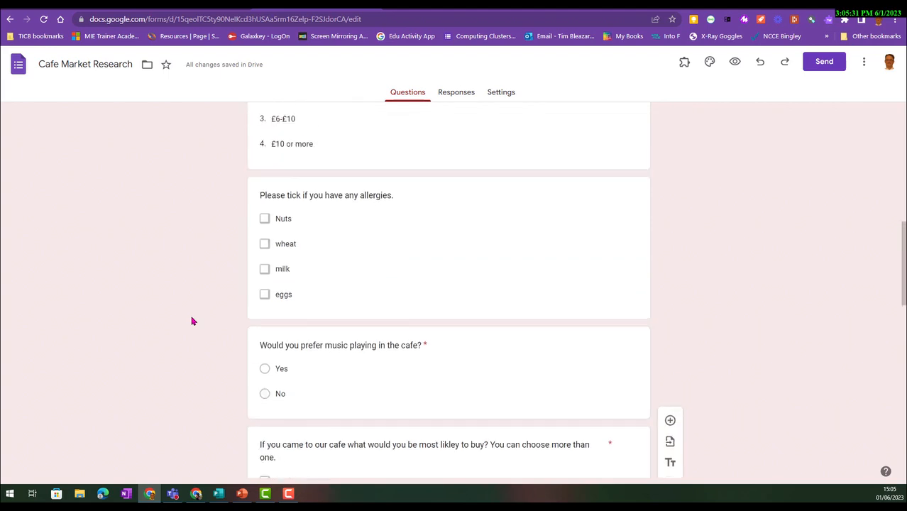
scroll(190, 321, down, 12)
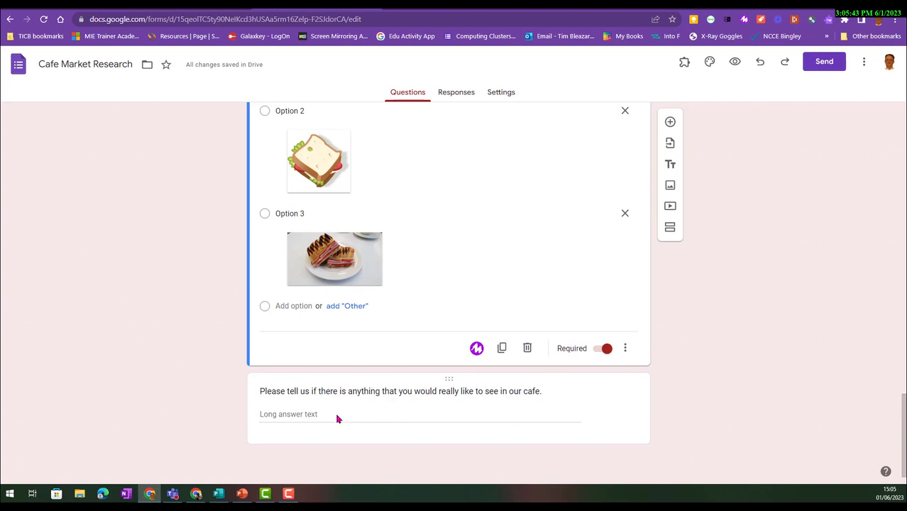
click(537, 414)
click(571, 336)
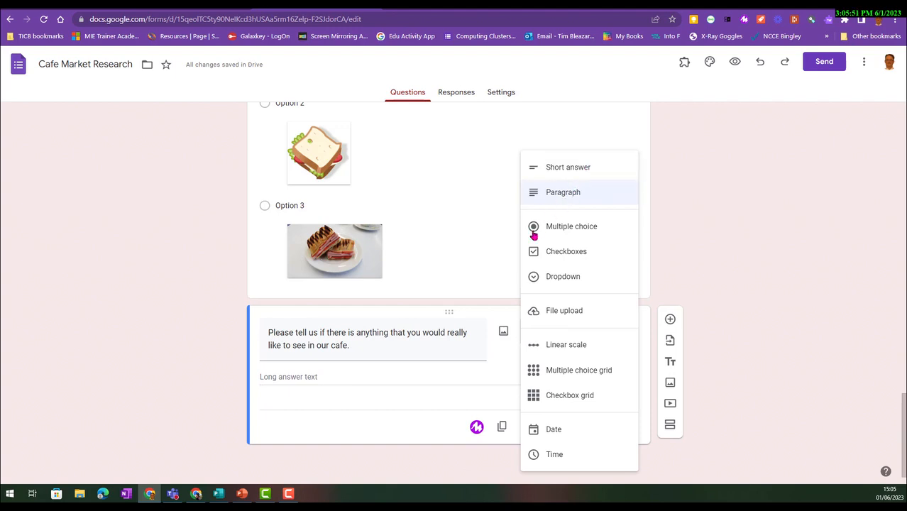
click(445, 381)
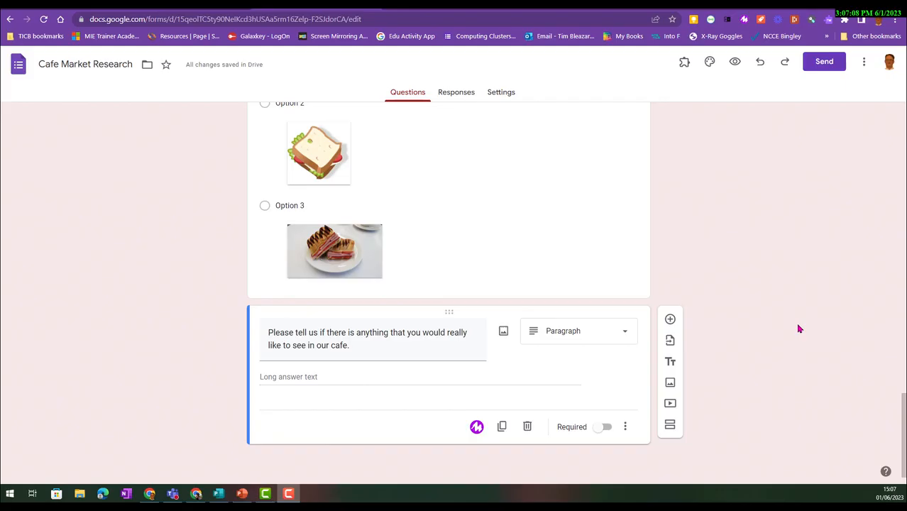
scroll(795, 326, up, 3)
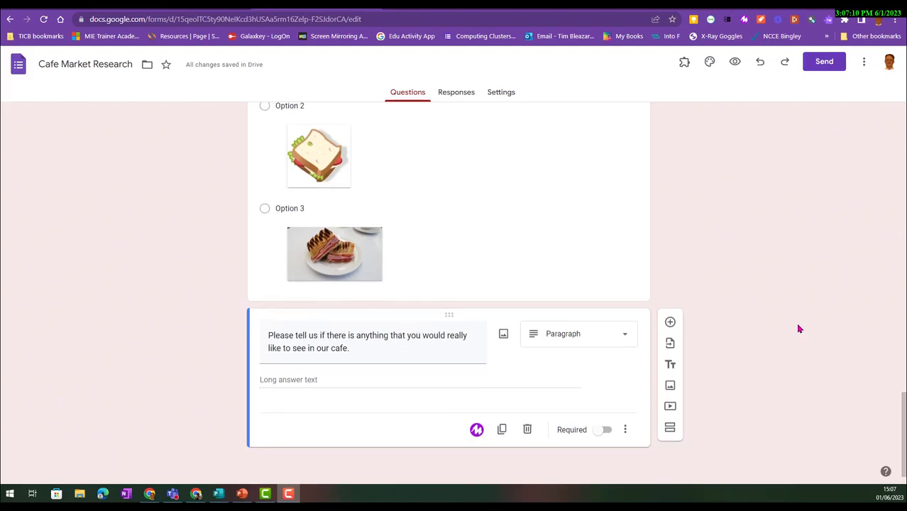
- Examine the form's responses page and its presentation settings, including the options that apply after submission
click(460, 92)
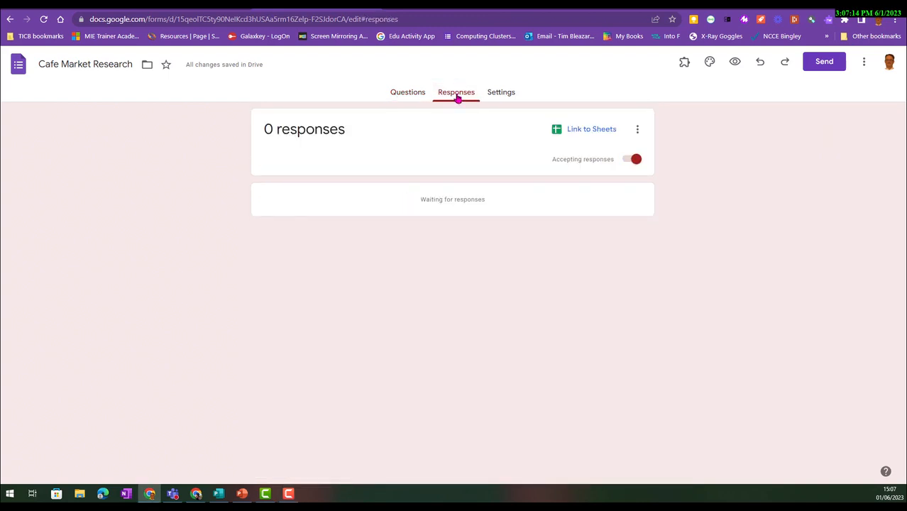
click(496, 94)
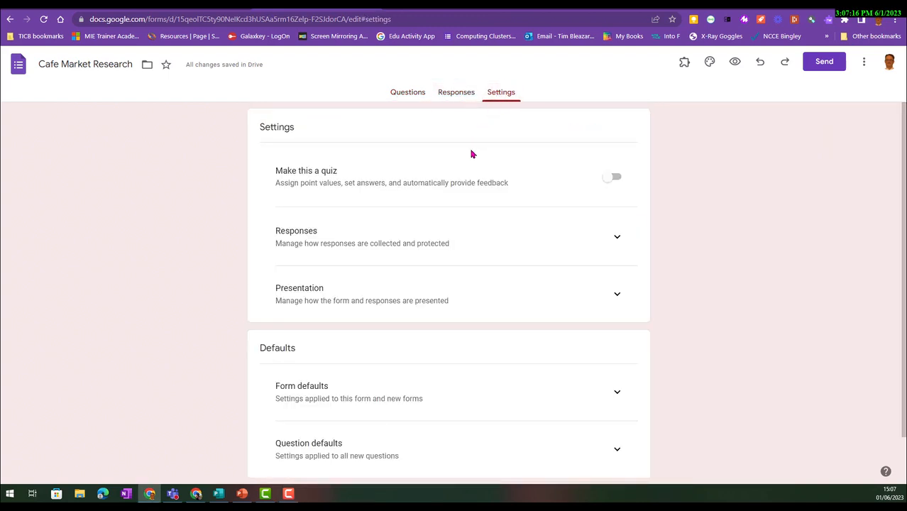
scroll(458, 254, down, 1)
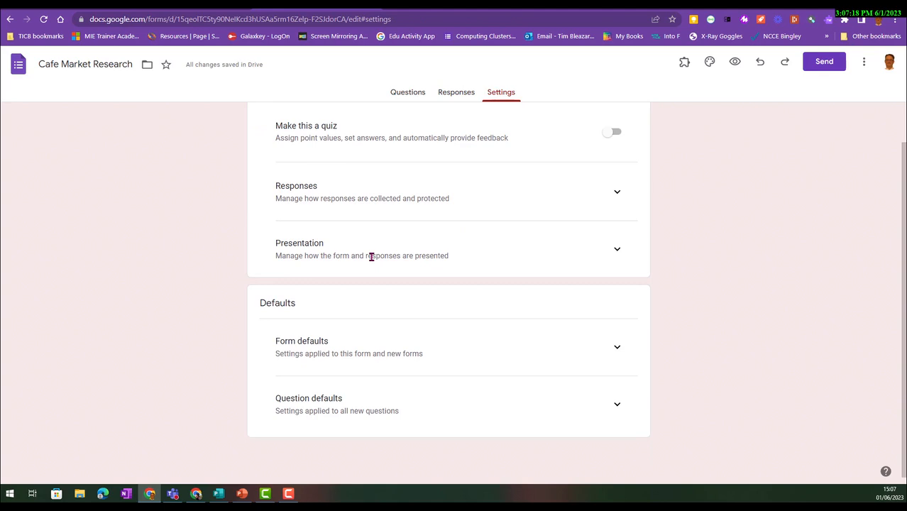
click(615, 249)
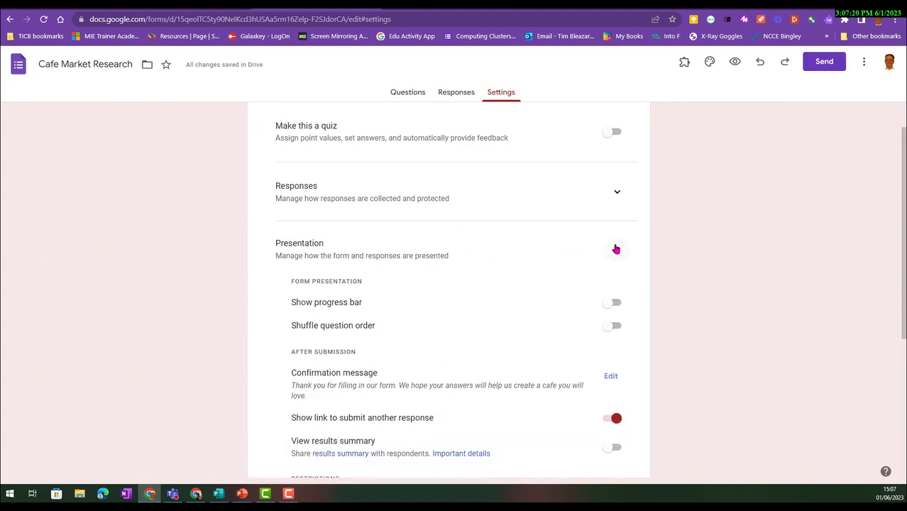
scroll(428, 274, down, 1)
scroll(429, 273, down, 2)
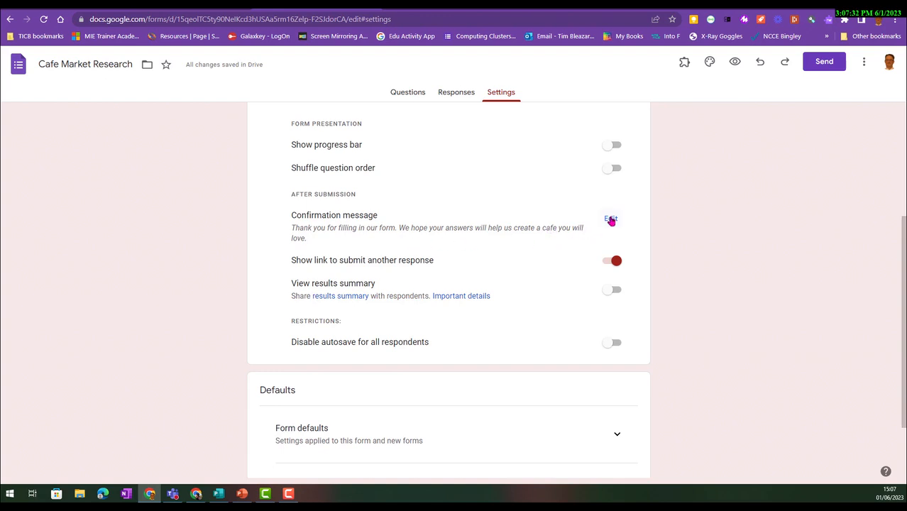
- Open the confirmation message for editing and close it without changing its text
click(610, 221)
click(437, 236)
click(574, 218)
scroll(581, 215, up, 3)
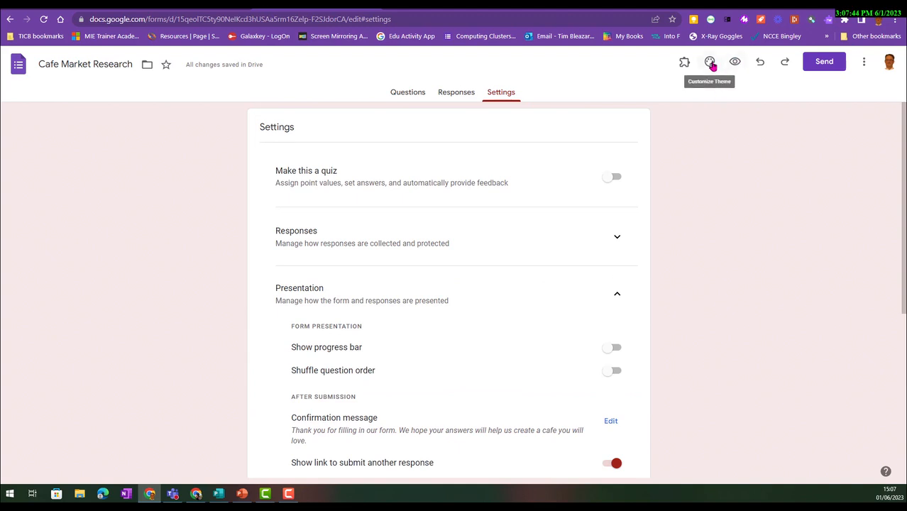
- Replace the form's header image with the pancakes and berries picture from the Food and dining themes
click(710, 63)
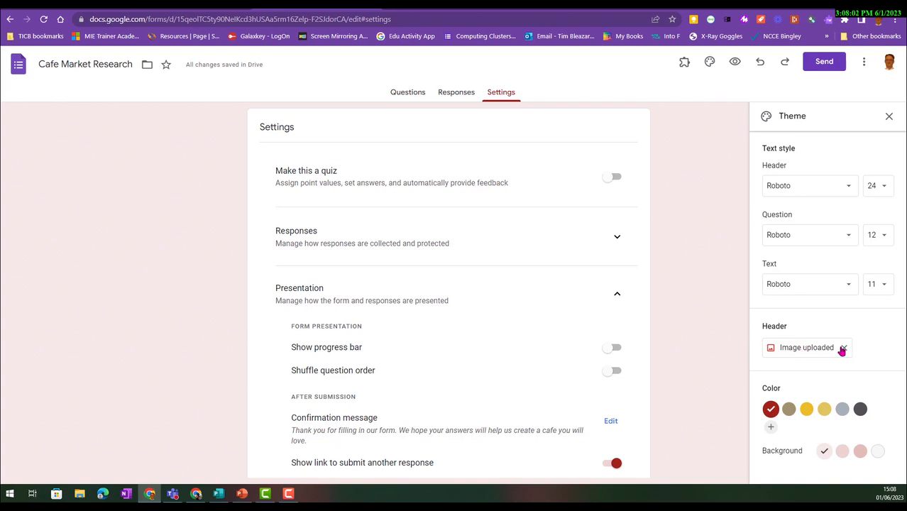
click(843, 350)
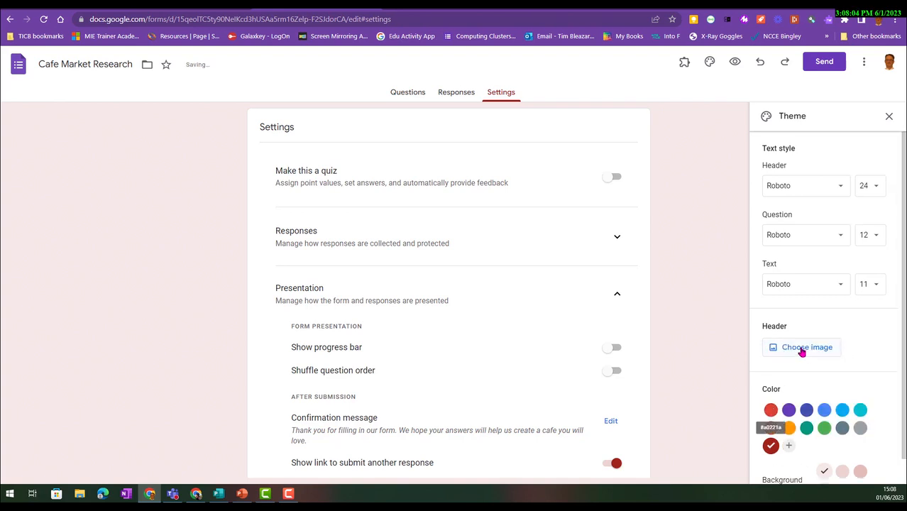
click(799, 349)
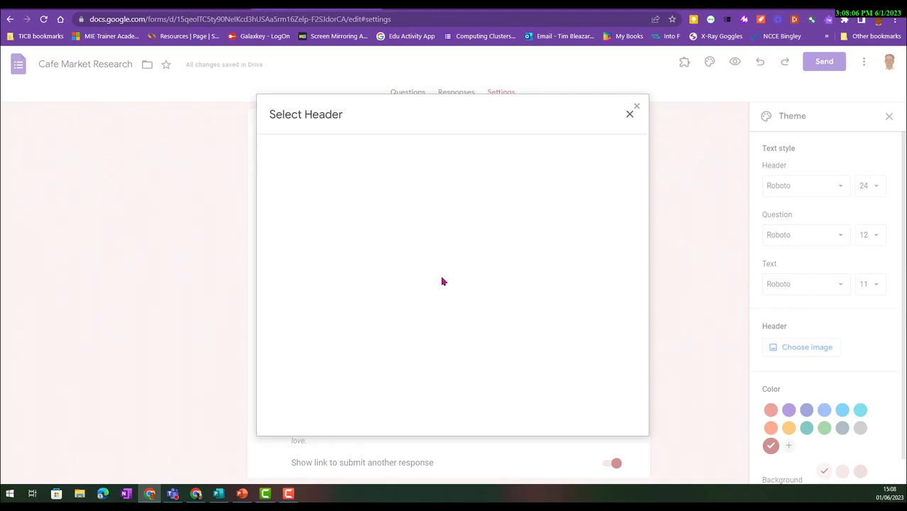
click(317, 247)
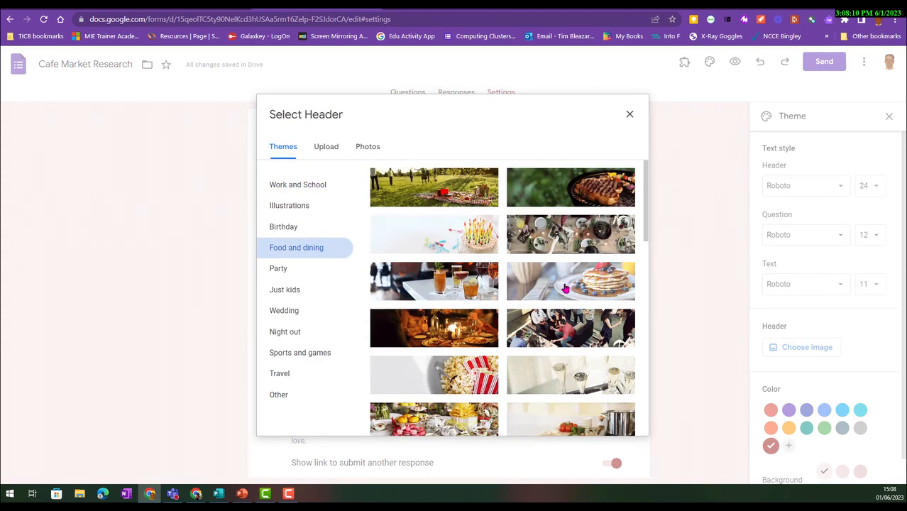
click(565, 287)
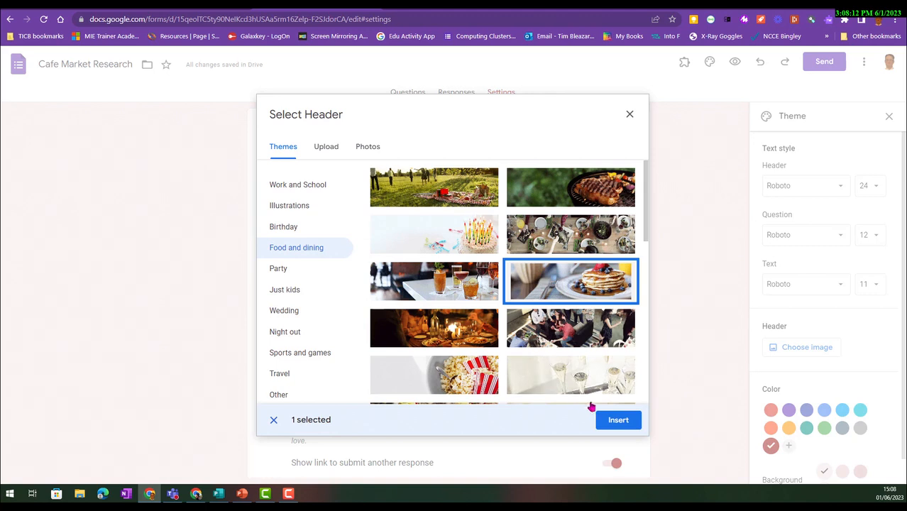
click(615, 420)
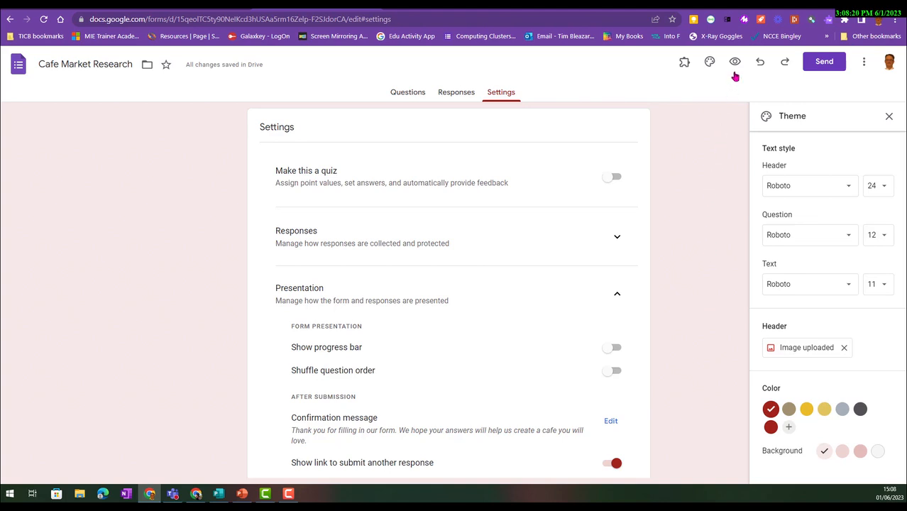
- Preview the form and answer the age question with "17-20" and the weekly cafe spending question with "£5 or less"
click(735, 63)
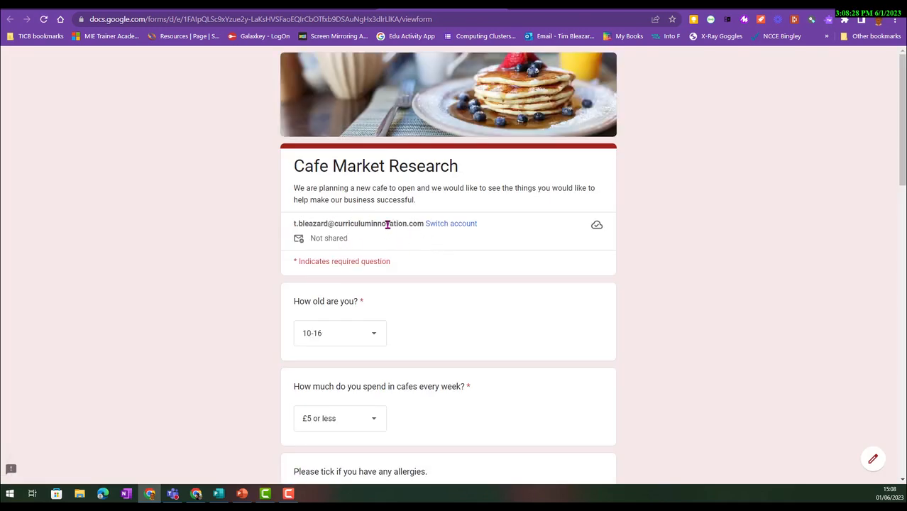
scroll(387, 224, down, 2)
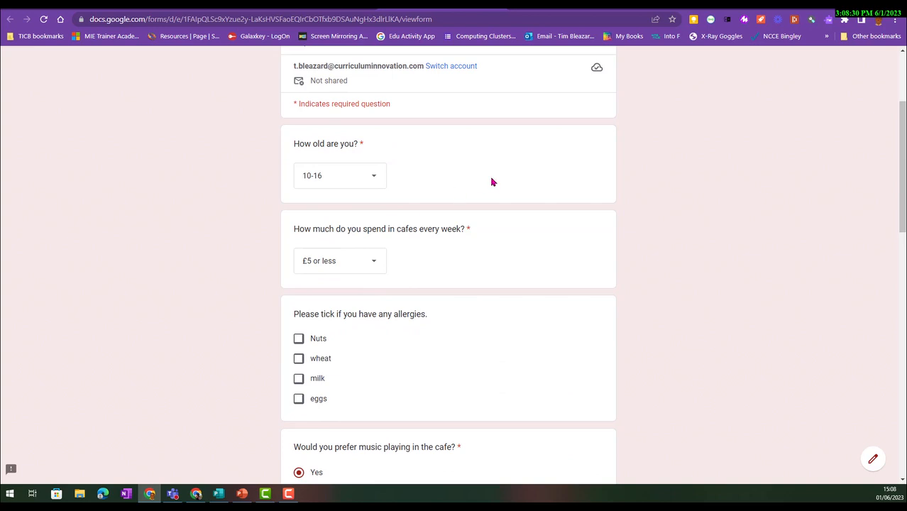
scroll(492, 182, down, 1)
click(372, 126)
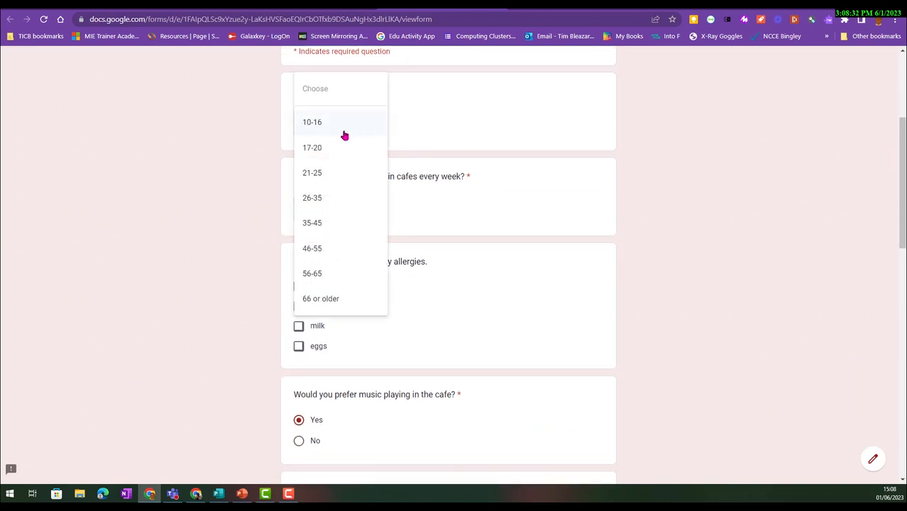
click(318, 150)
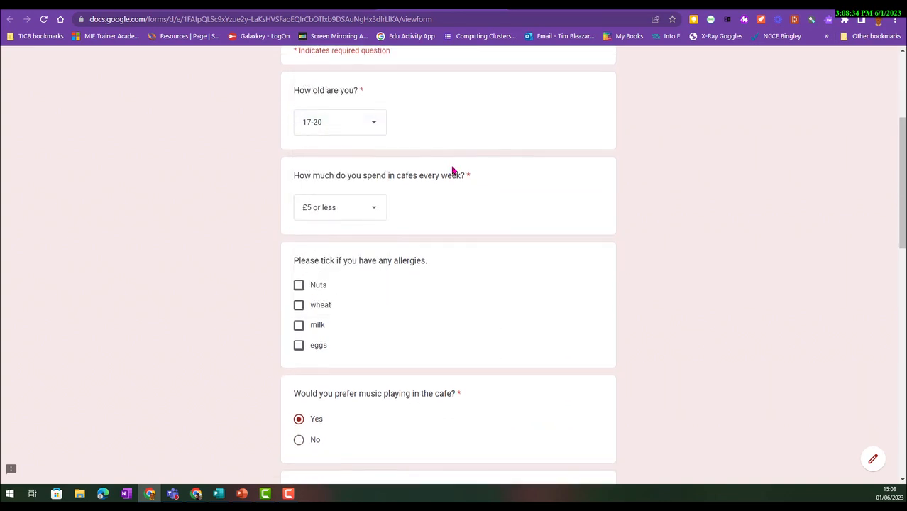
scroll(364, 105, down, 2)
click(364, 105)
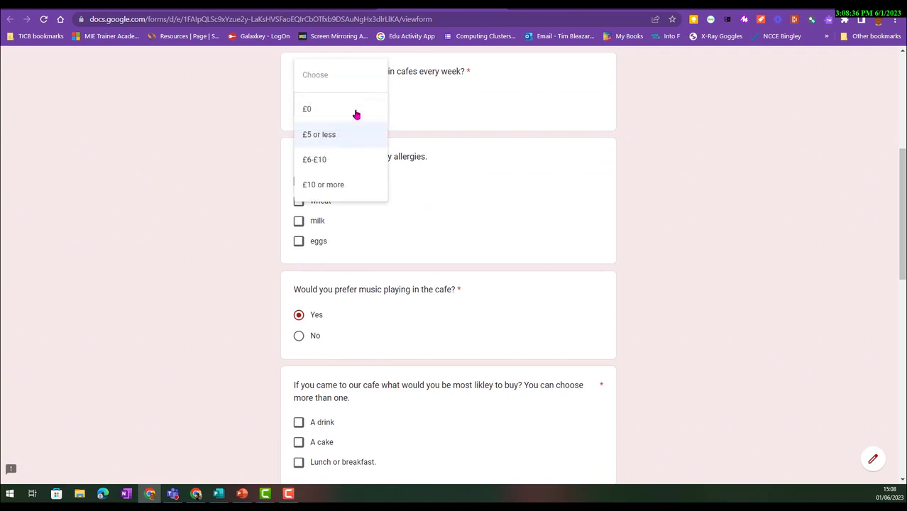
click(330, 134)
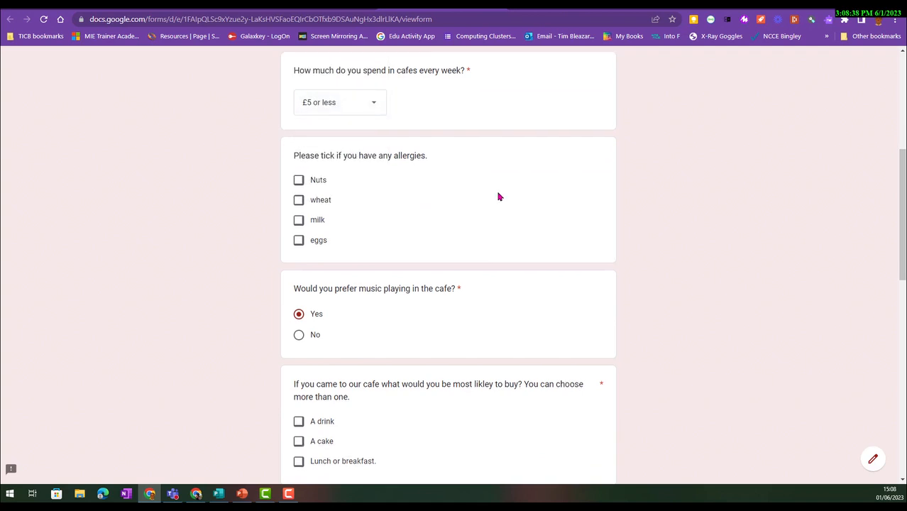
- Try ticking the Nuts and milk options in the preview's allergy question and clear both again
scroll(330, 132, down, 1)
click(299, 129)
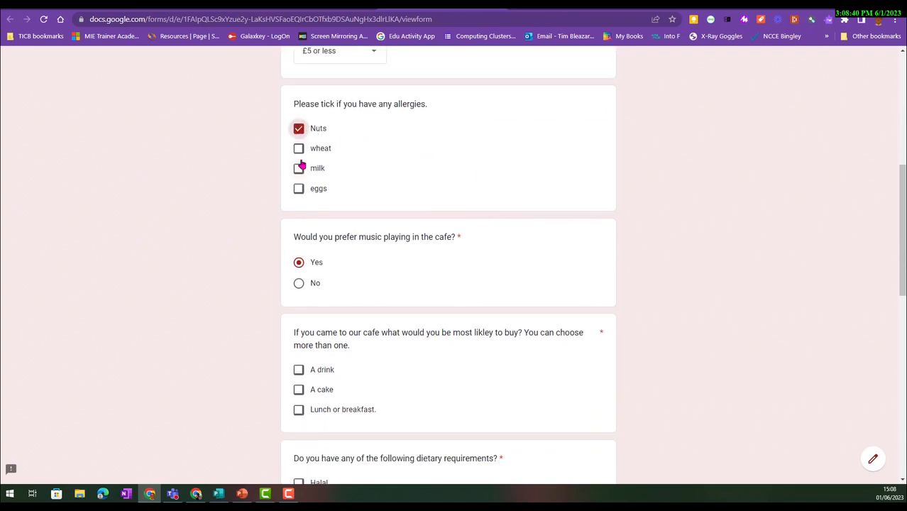
click(299, 172)
click(299, 171)
click(298, 129)
scroll(459, 185, down, 2)
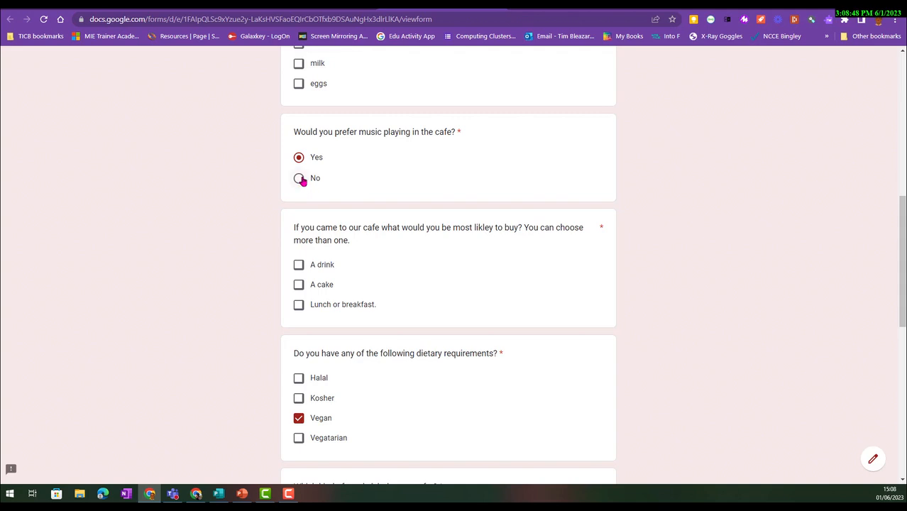
- Tick "A drink" in the preview's likely purchase question and clear Vegan in the dietary requirements question
scroll(408, 210, down, 2)
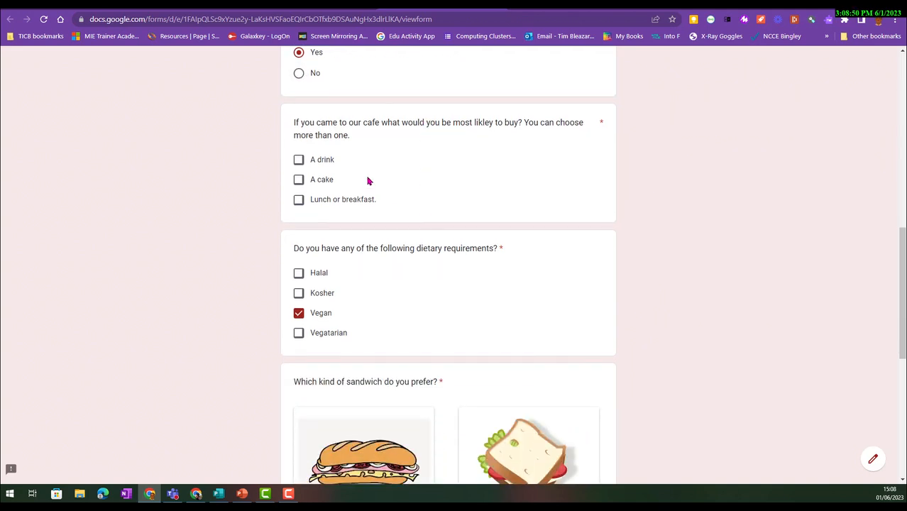
click(298, 160)
scroll(415, 174, down, 3)
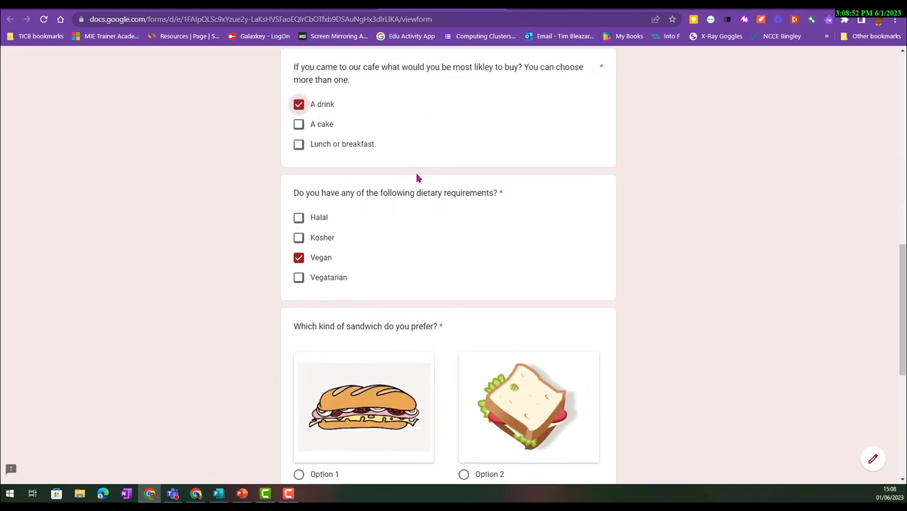
click(299, 156)
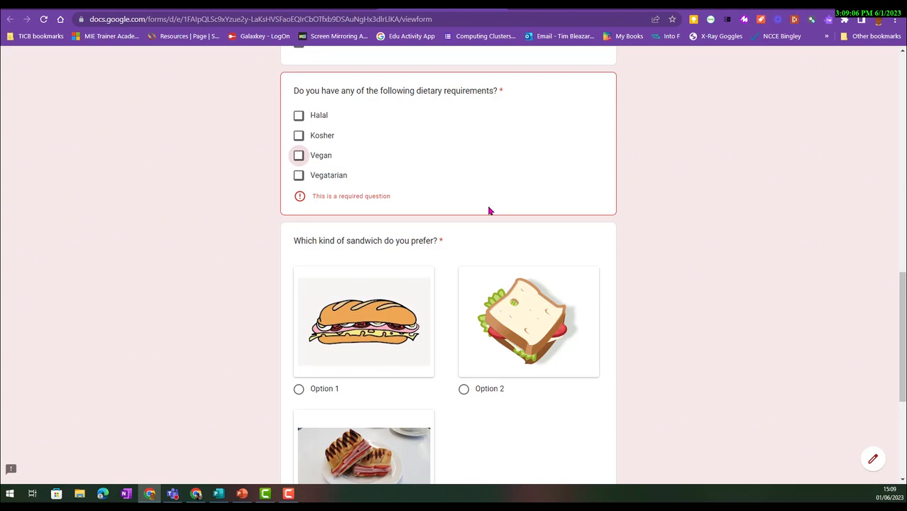
- Look over the remaining preview questions and tick "Vegatarian" as the dietary requirement
scroll(476, 215, down, 2)
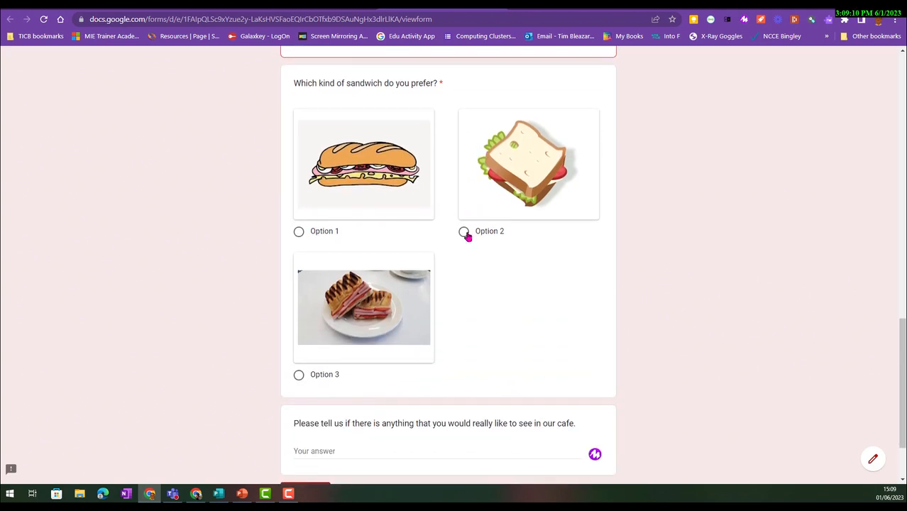
scroll(441, 280, down, 1)
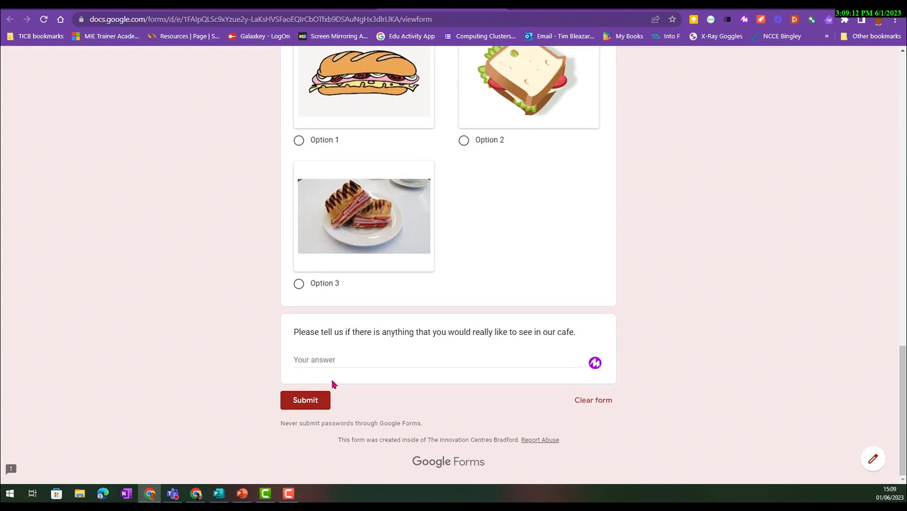
click(327, 360)
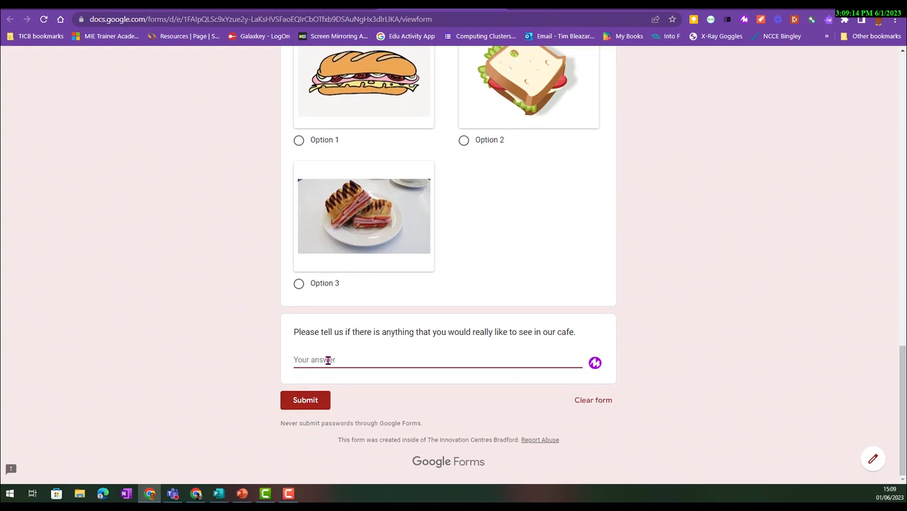
scroll(336, 347, up, 3)
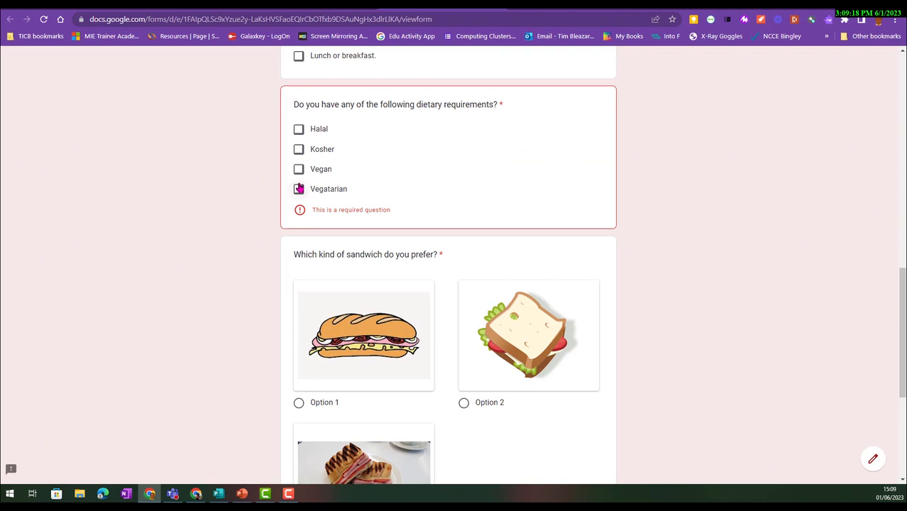
click(298, 190)
- Choose Option 2 as the preferred sandwich, leave the final comment question blank and submit the test response
scroll(480, 269, down, 2)
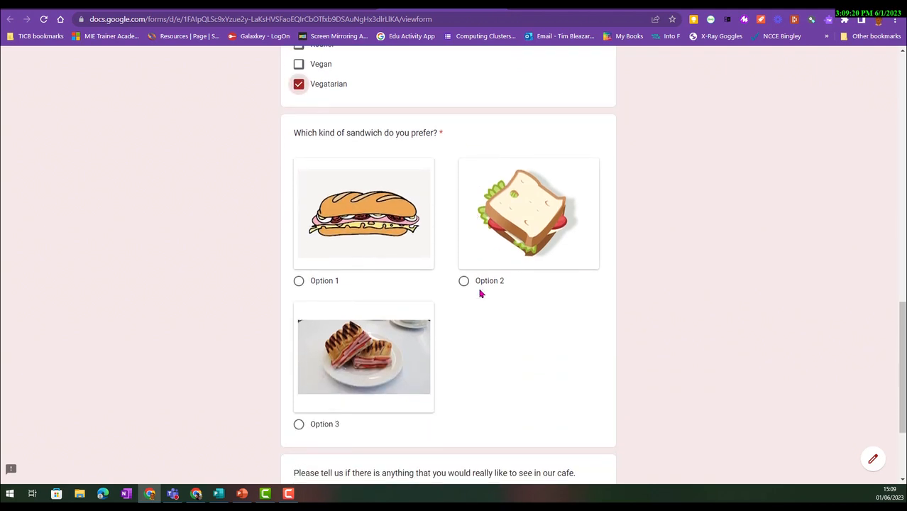
click(463, 281)
scroll(491, 316, up, 4)
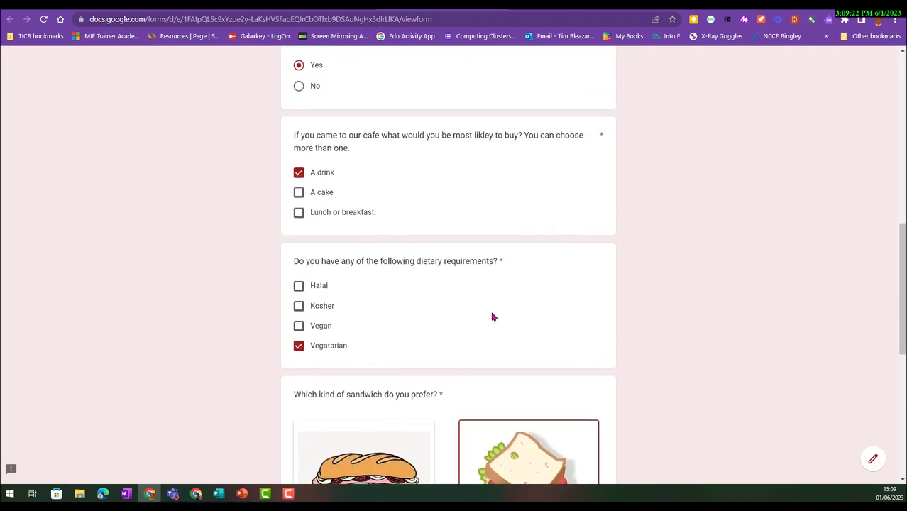
scroll(491, 316, down, 4)
scroll(483, 326, down, 2)
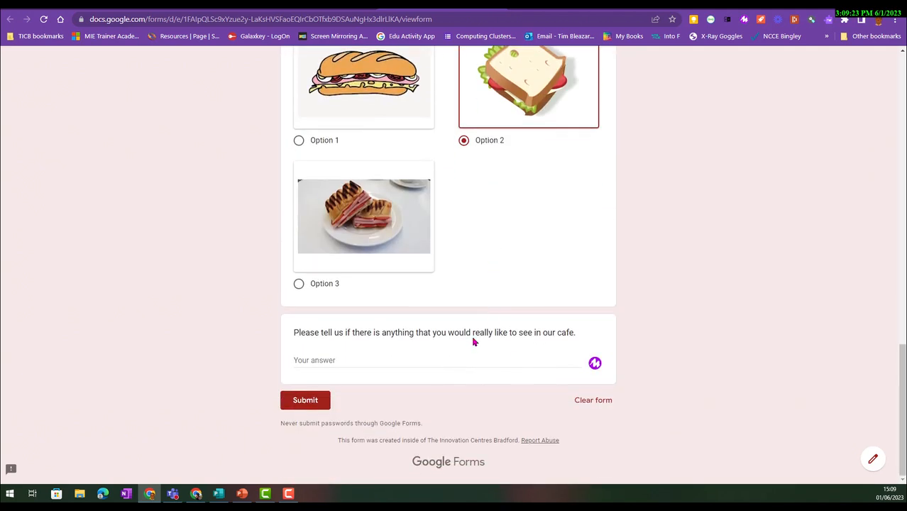
click(314, 402)
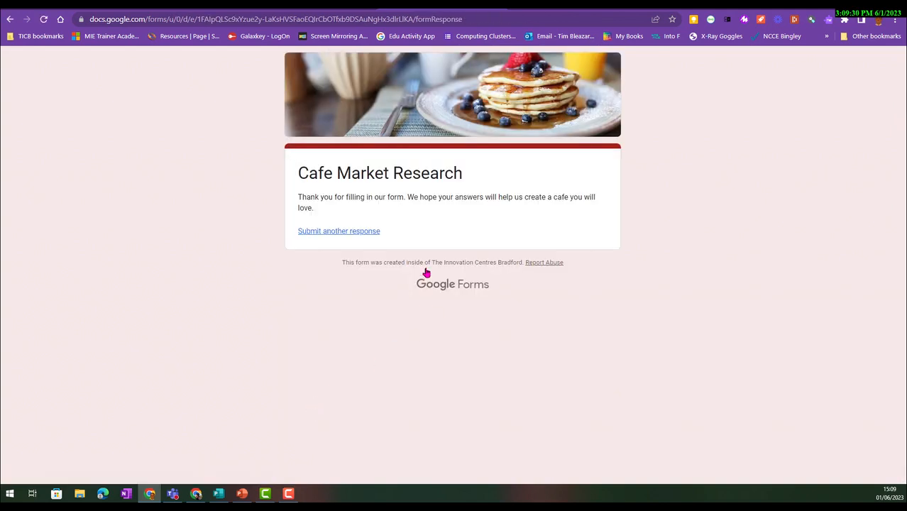
- Return to the form editor and examine the summary charts of the submitted responses for each question
click(337, 5)
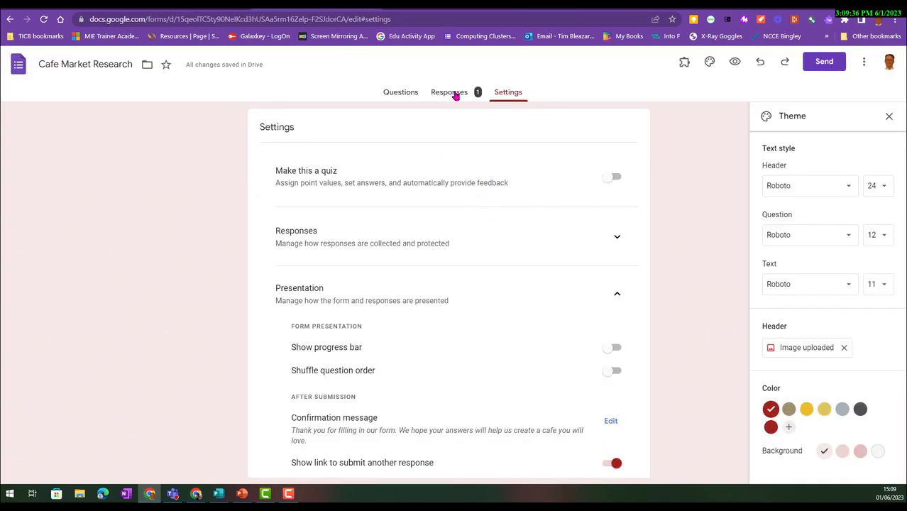
click(454, 94)
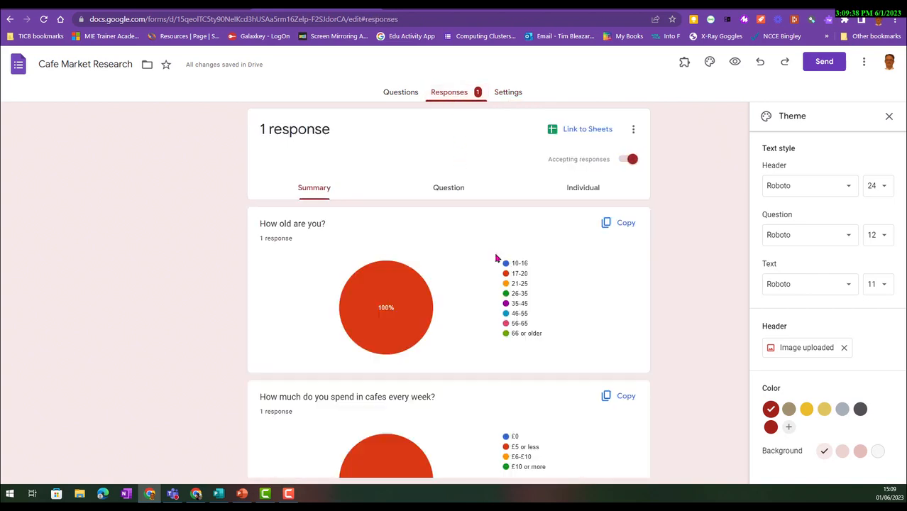
scroll(477, 271, down, 5)
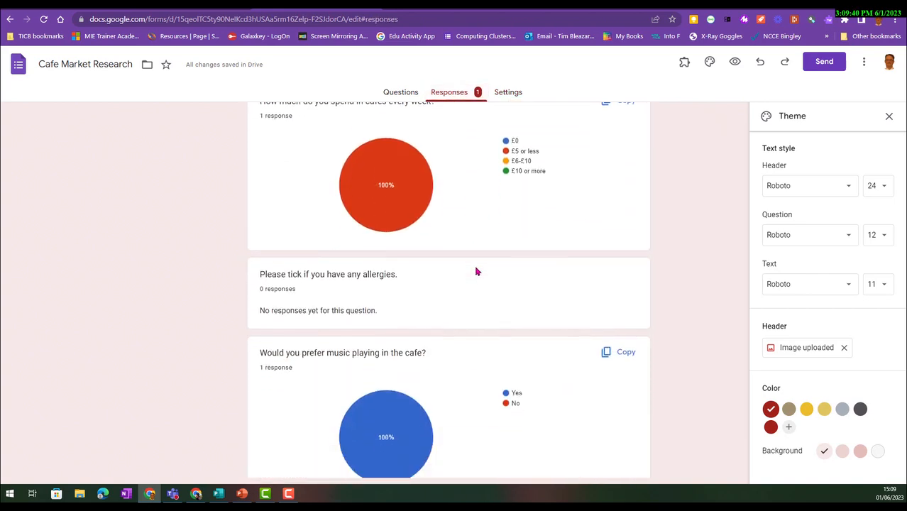
scroll(477, 272, down, 5)
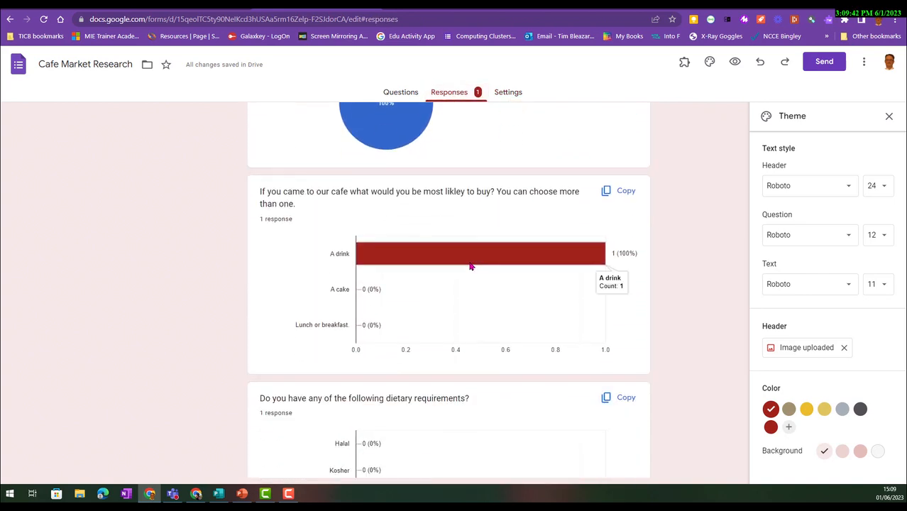
scroll(471, 266, down, 6)
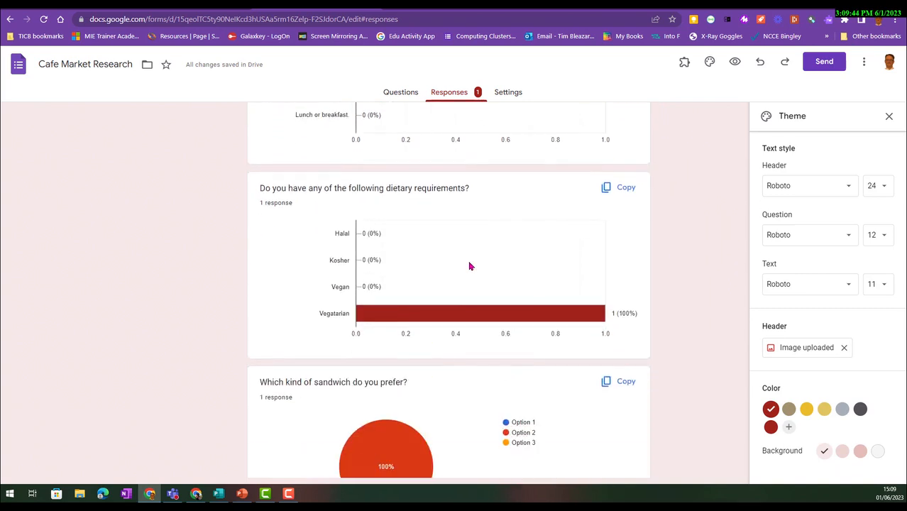
scroll(517, 318, up, 20)
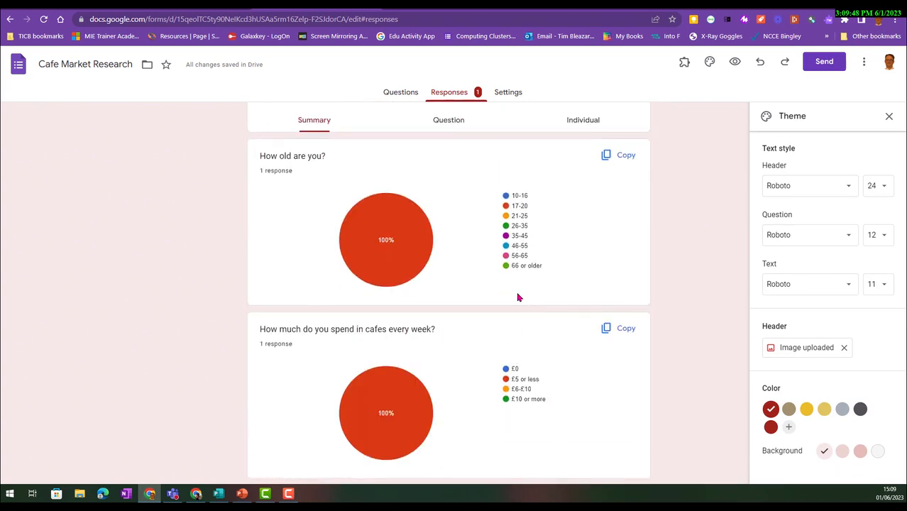
scroll(518, 298, up, 1)
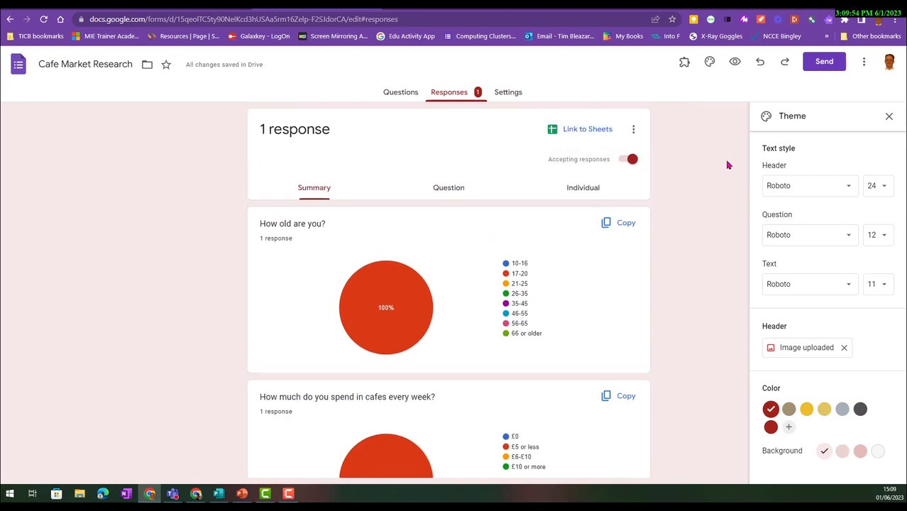
- Copy the form's full, unshortened sharing link from the Send form options
click(831, 62)
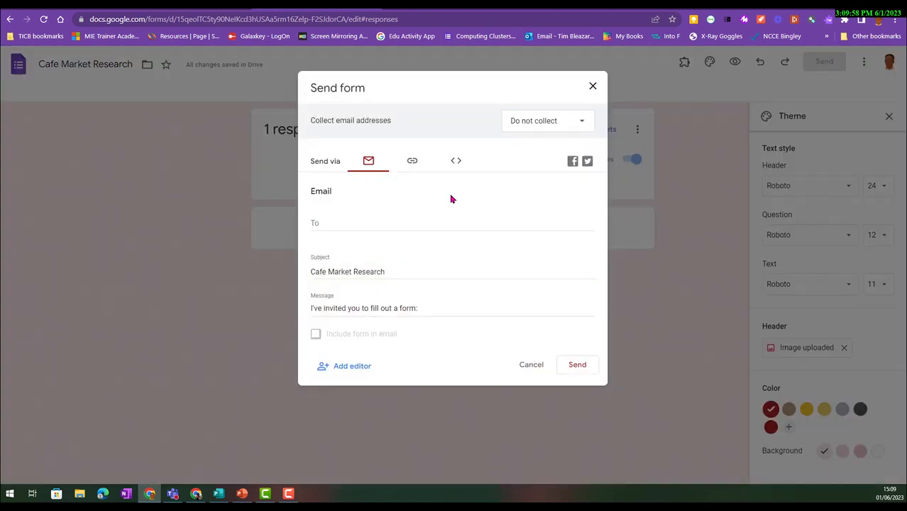
click(414, 163)
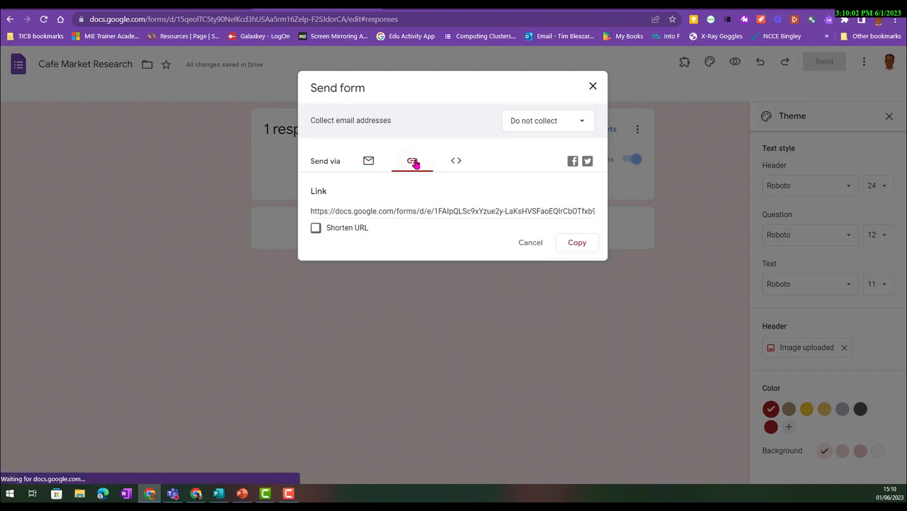
click(572, 242)
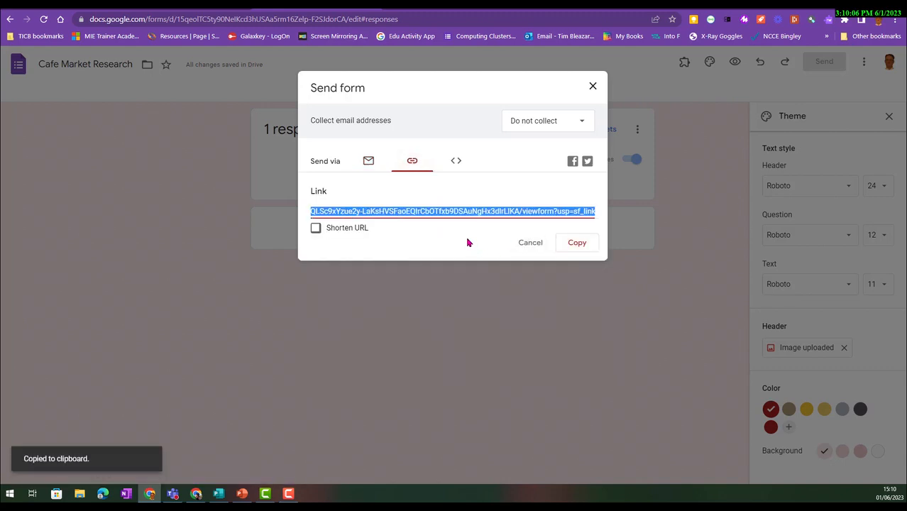